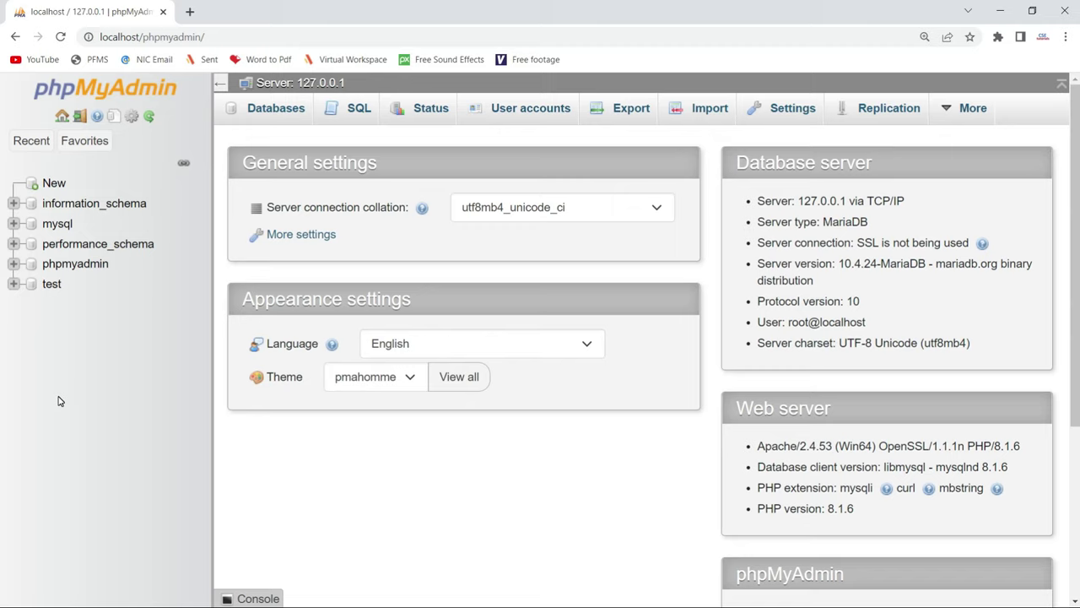
Step: Note that testdb is missing from the phpMyAdmin database list, then switch windows with Alt+Tab
key("alt+Tab")
key("alt+Tab")
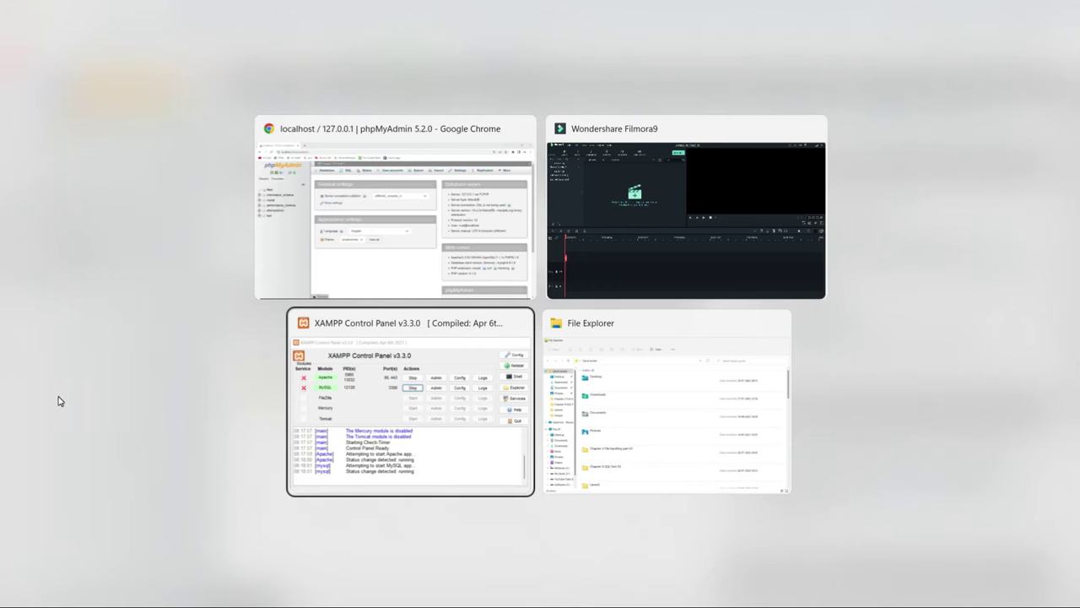
key("alt+Tab")
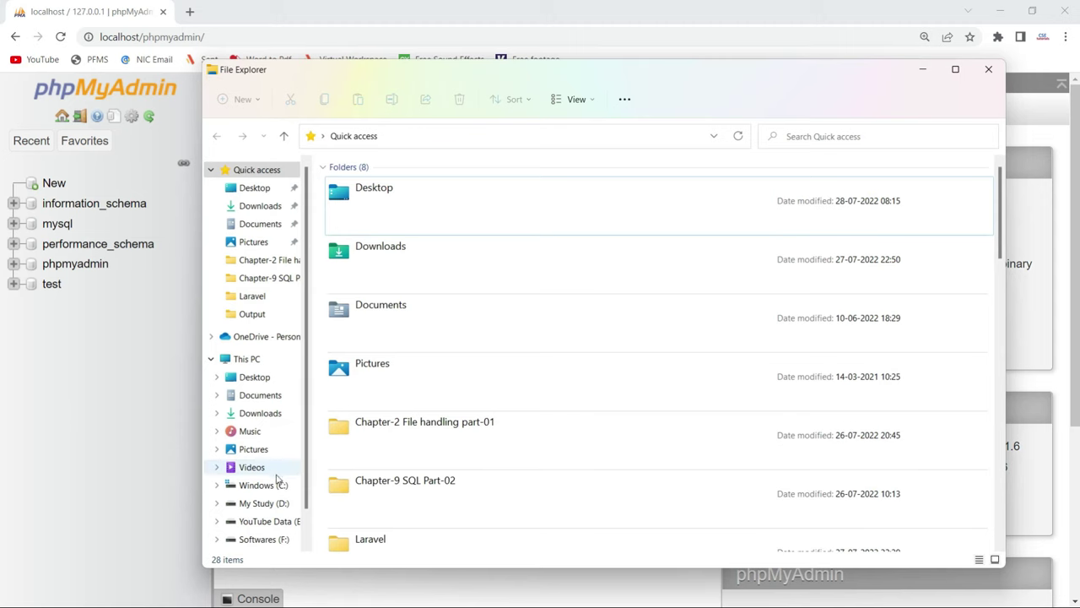
Step: Open the desktop backup data folder and check that testdb holds db.opt, teachers.frm and teachers.ibd
left_click(923, 70)
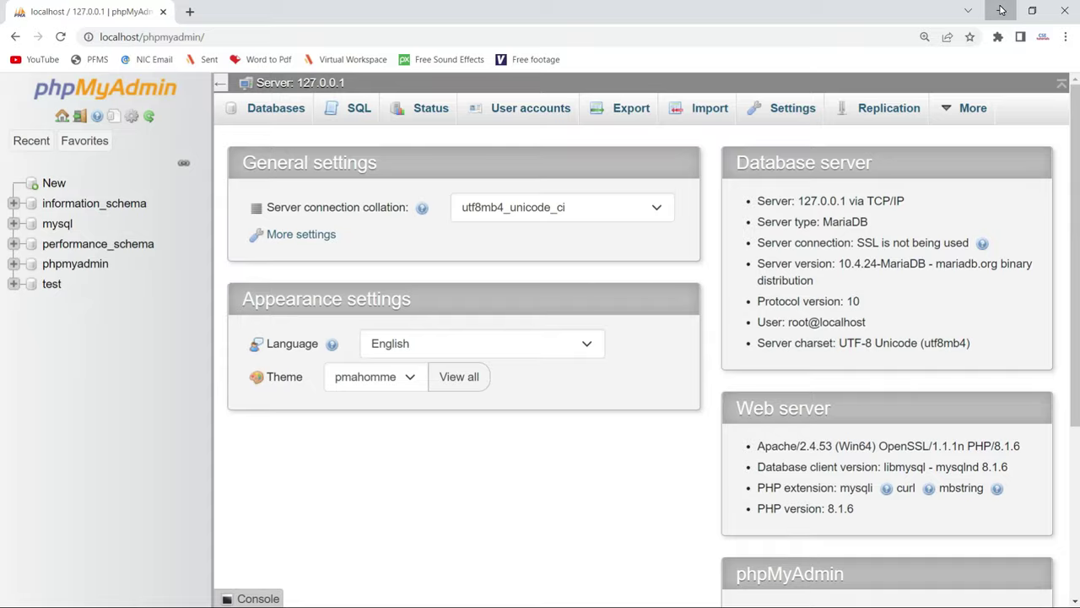
left_click(1001, 10)
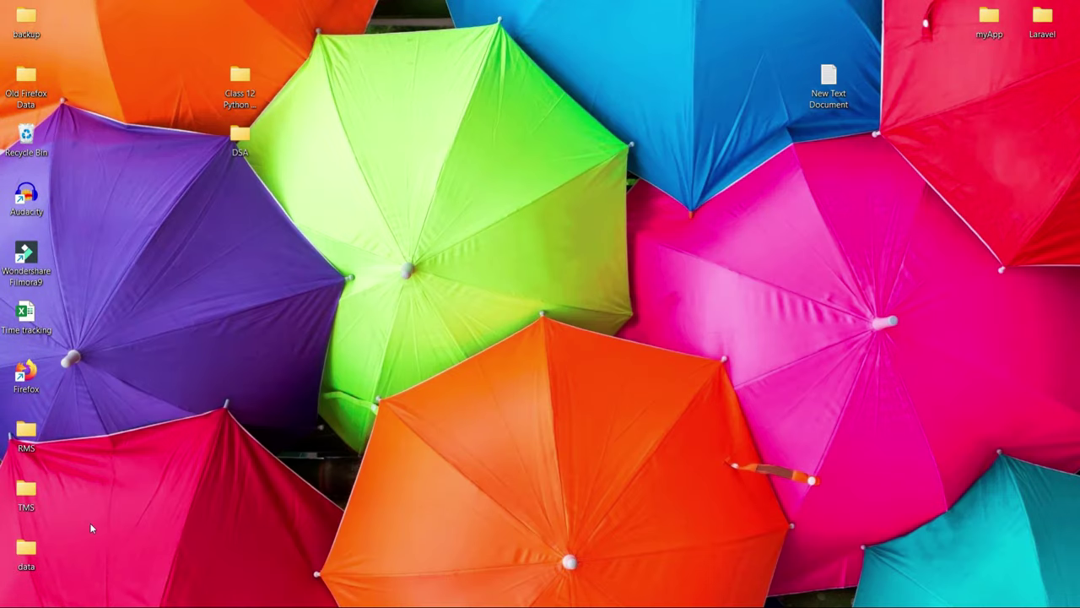
double_click(31, 551)
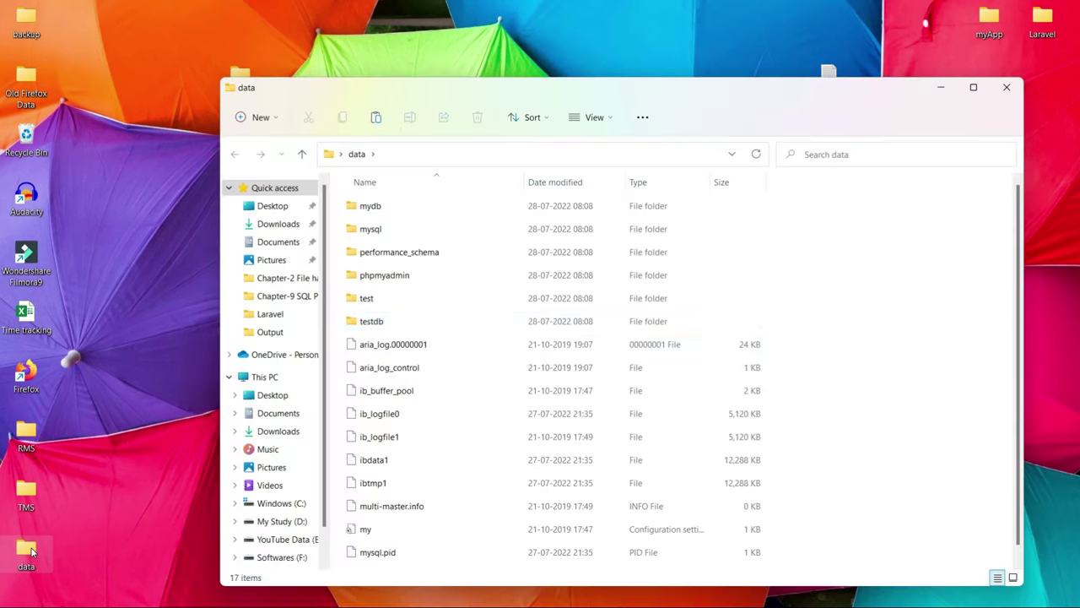
left_click(368, 326)
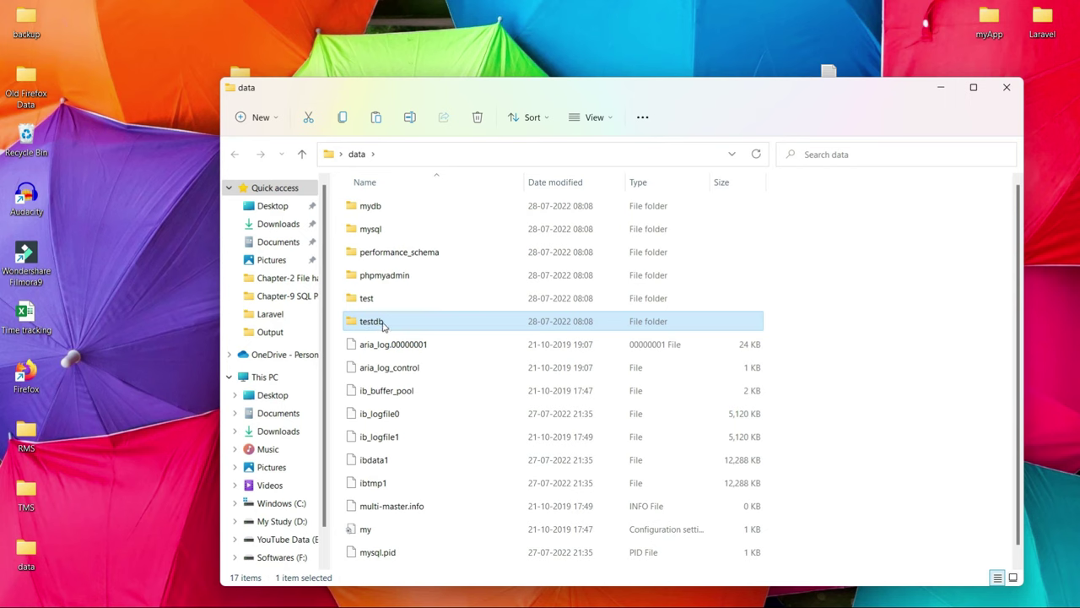
mouse_move(382, 326)
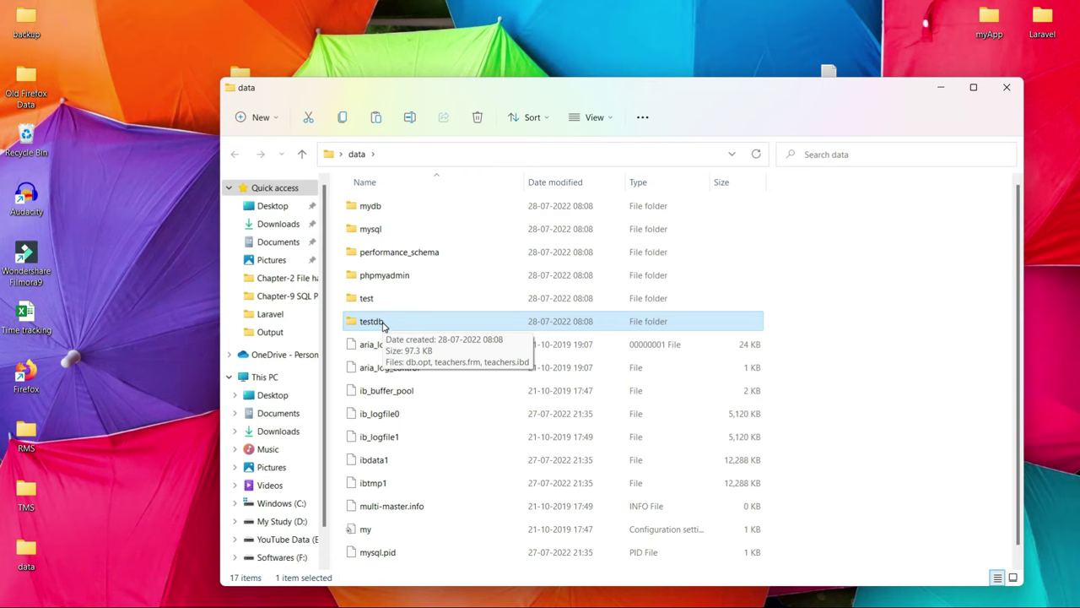
left_click(373, 304)
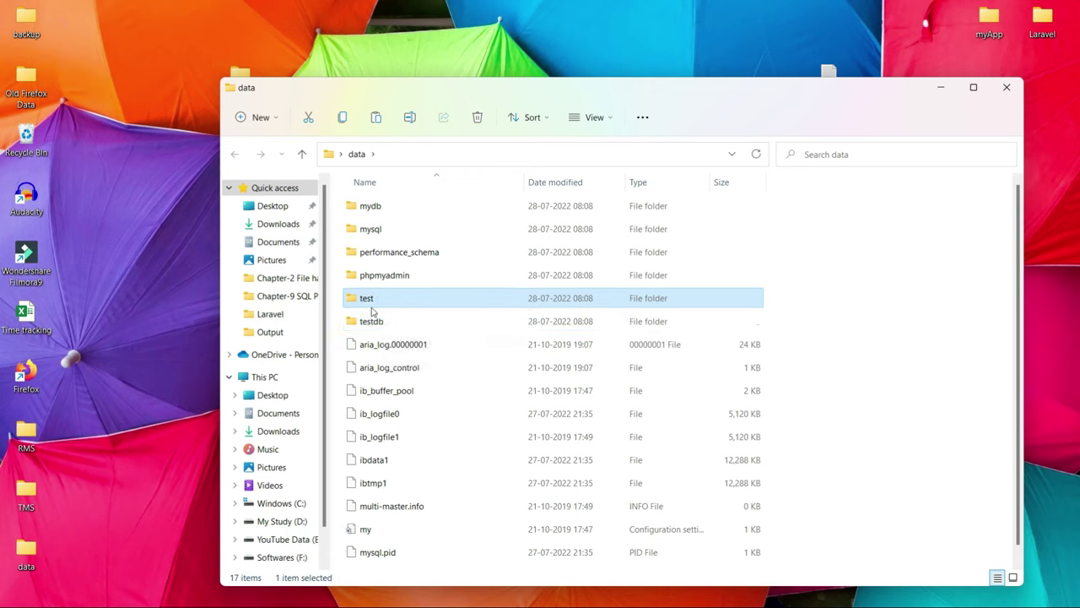
left_click(377, 326)
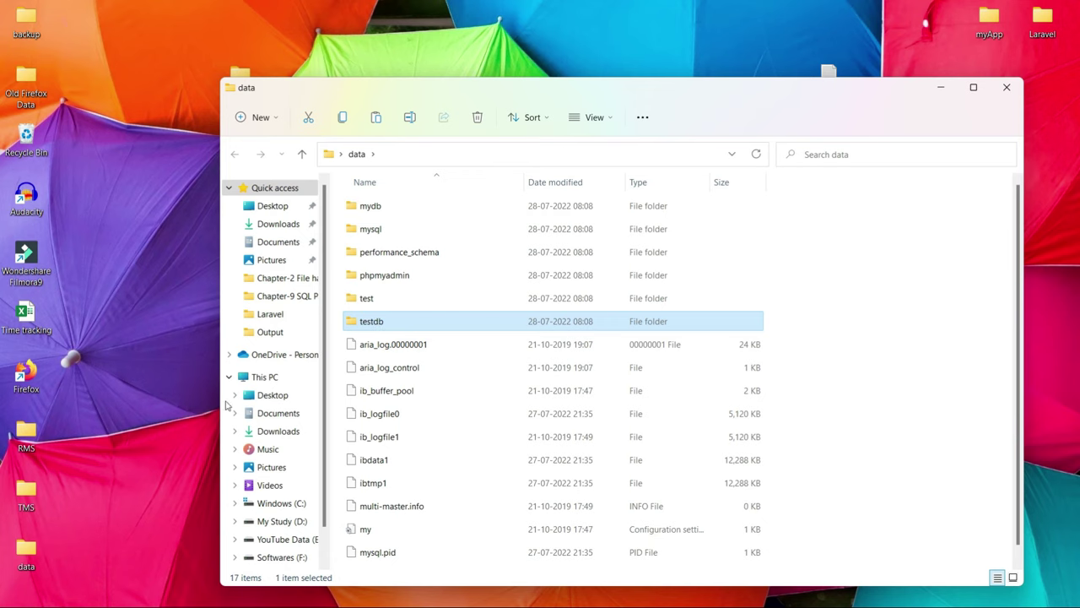
Step: Put a copy of the testdb folder into C:\xampp\mysql\data, then minimize Explorer
left_click(297, 506)
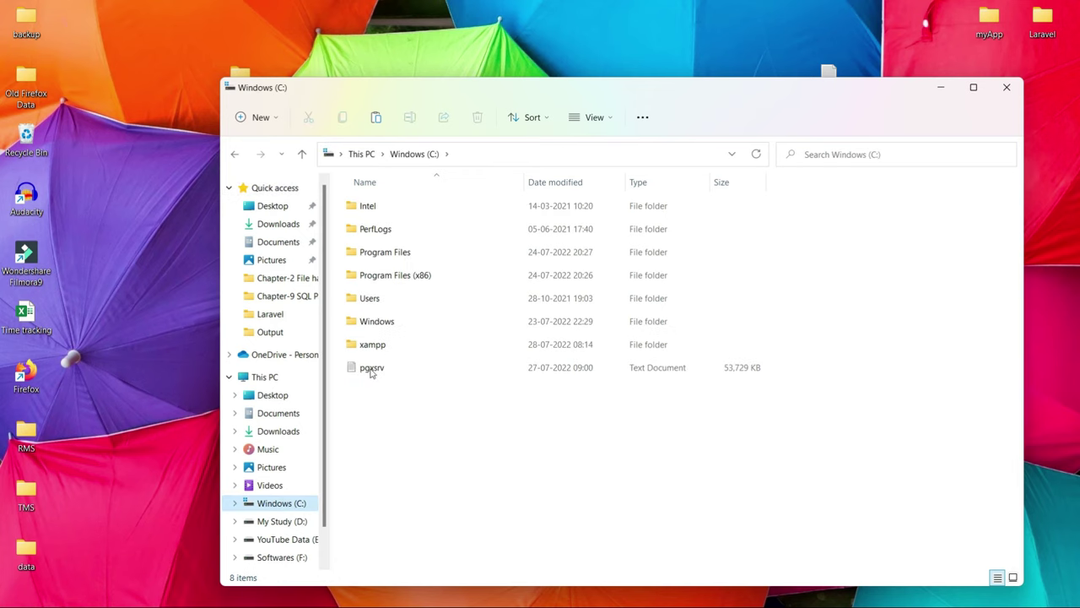
double_click(370, 344)
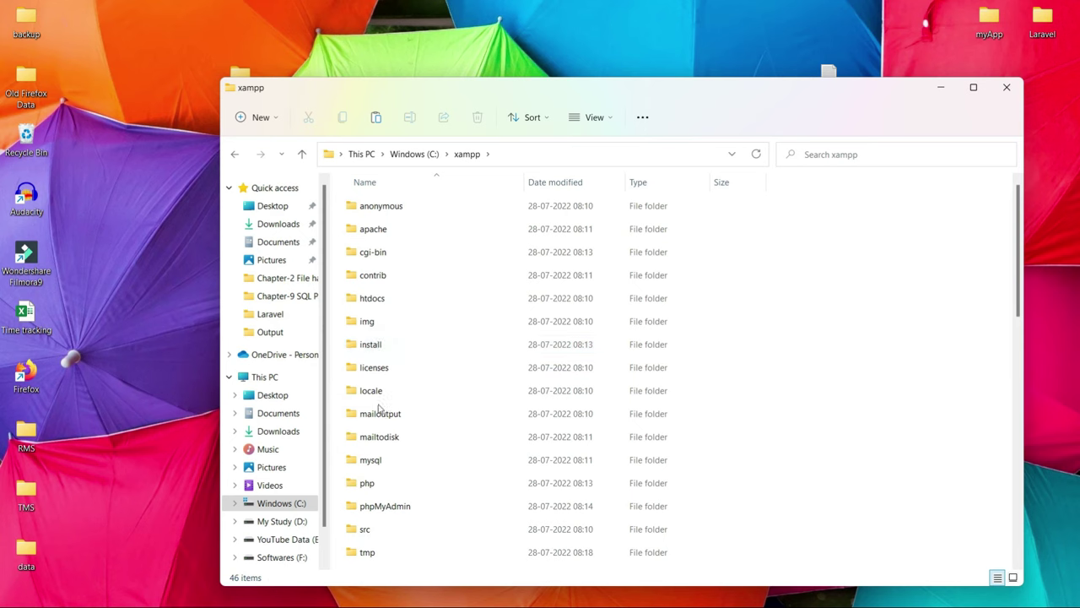
double_click(372, 460)
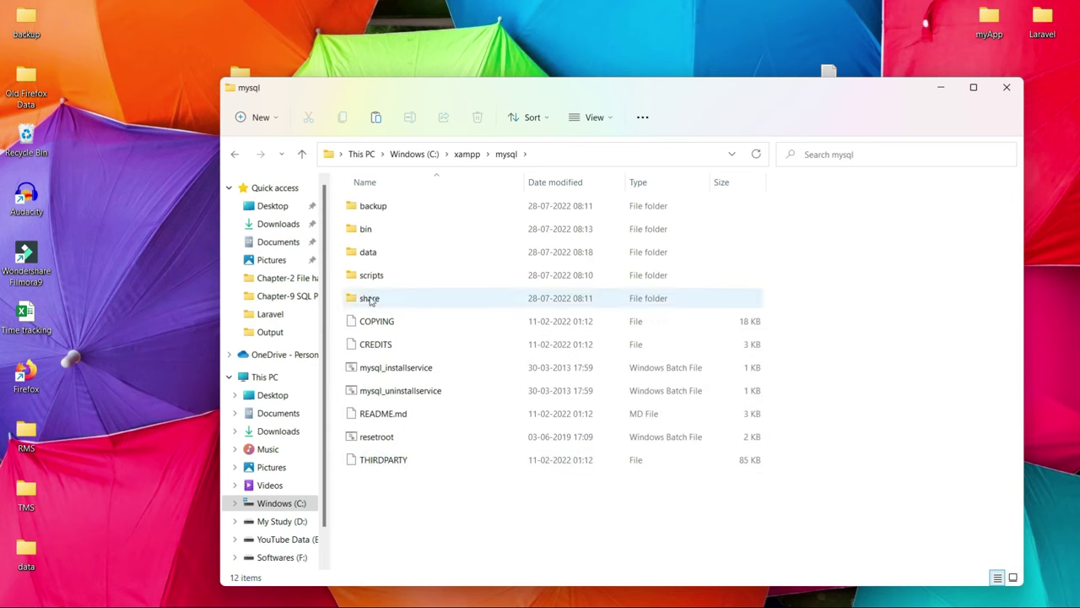
double_click(375, 257)
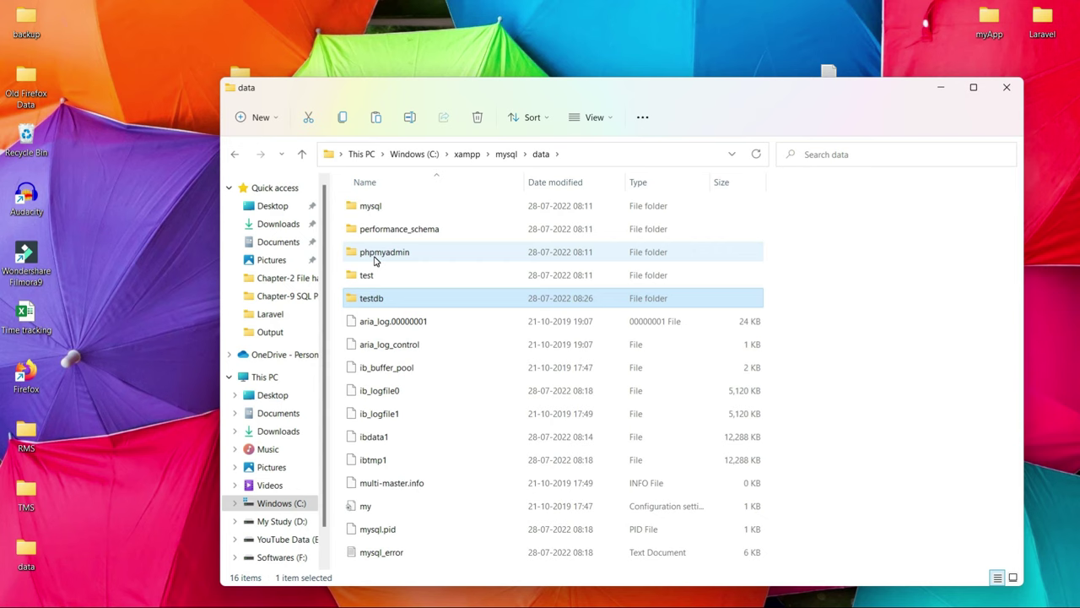
left_click(940, 87)
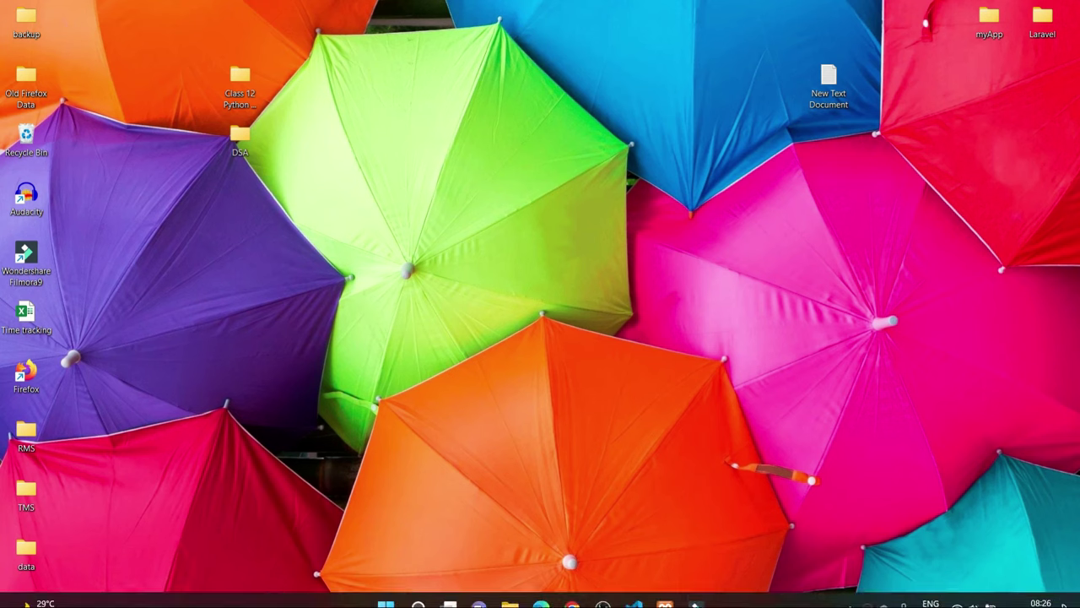
Step: Stop Apache and MySQL, quit and relaunch XAMPP, then start both servers again
mouse_move(572, 593)
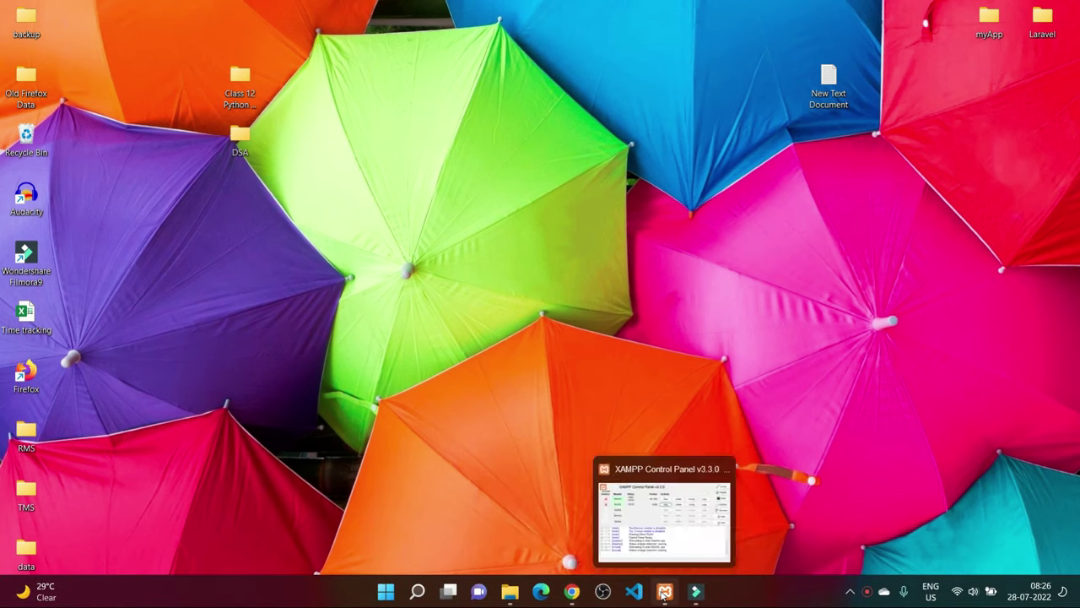
left_click(665, 590)
left_click(244, 79)
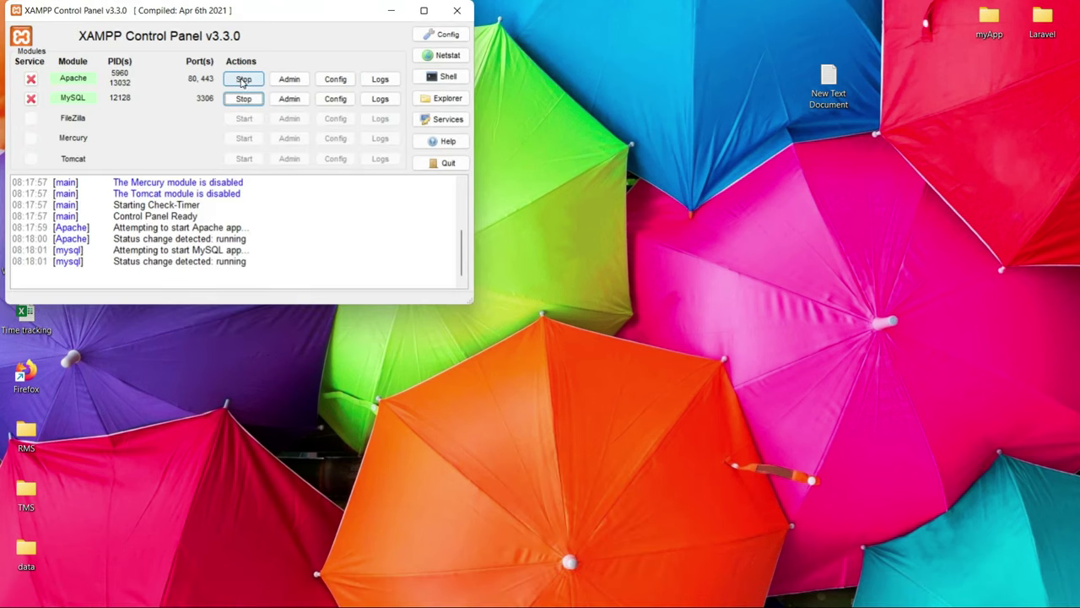
left_click(244, 99)
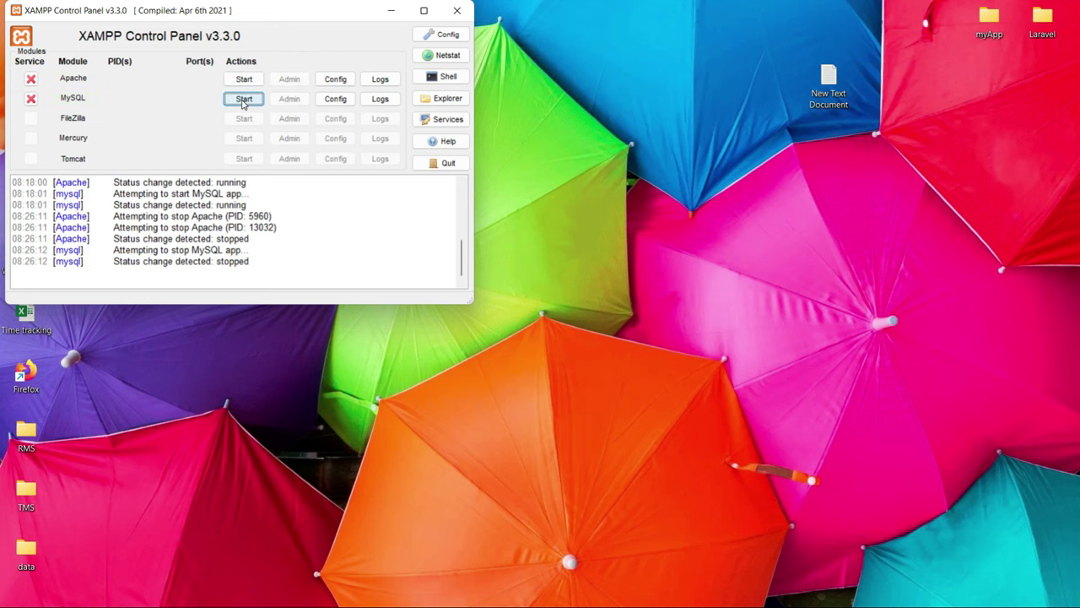
left_click(449, 164)
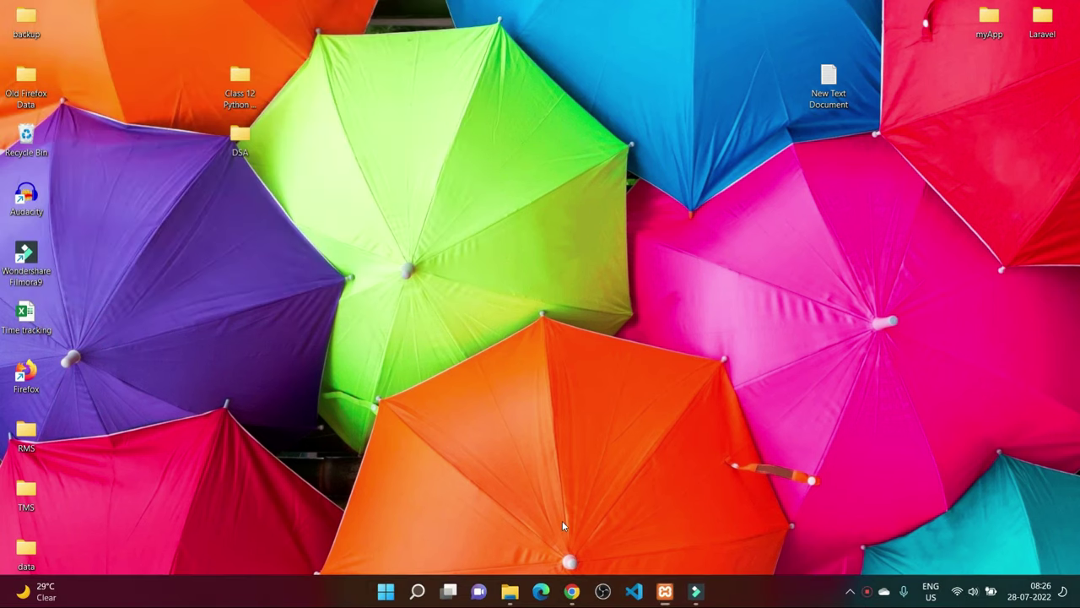
left_click(666, 592)
left_click(243, 79)
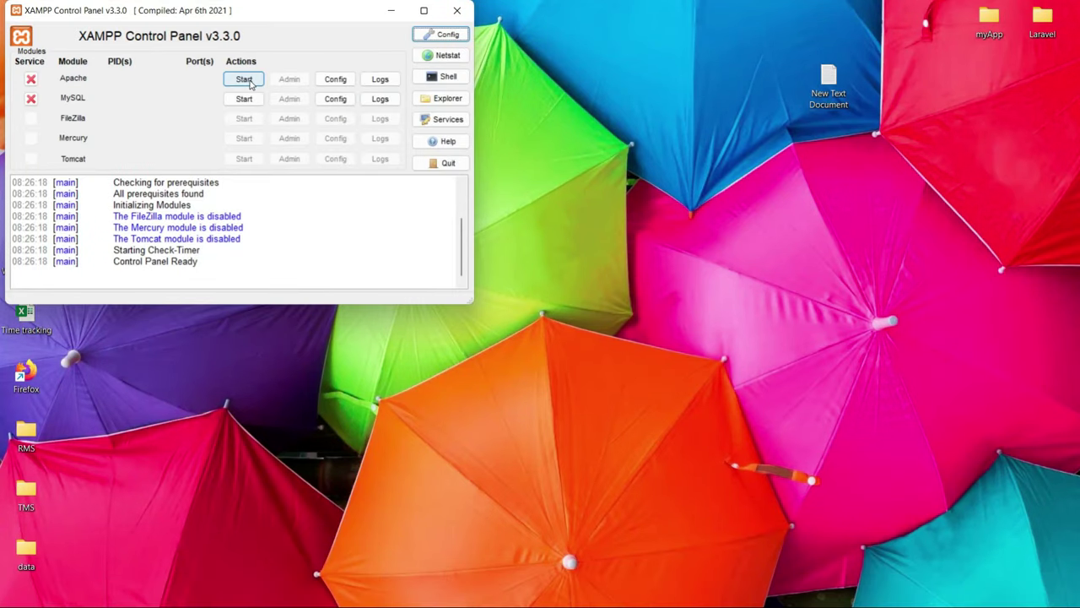
left_click(243, 100)
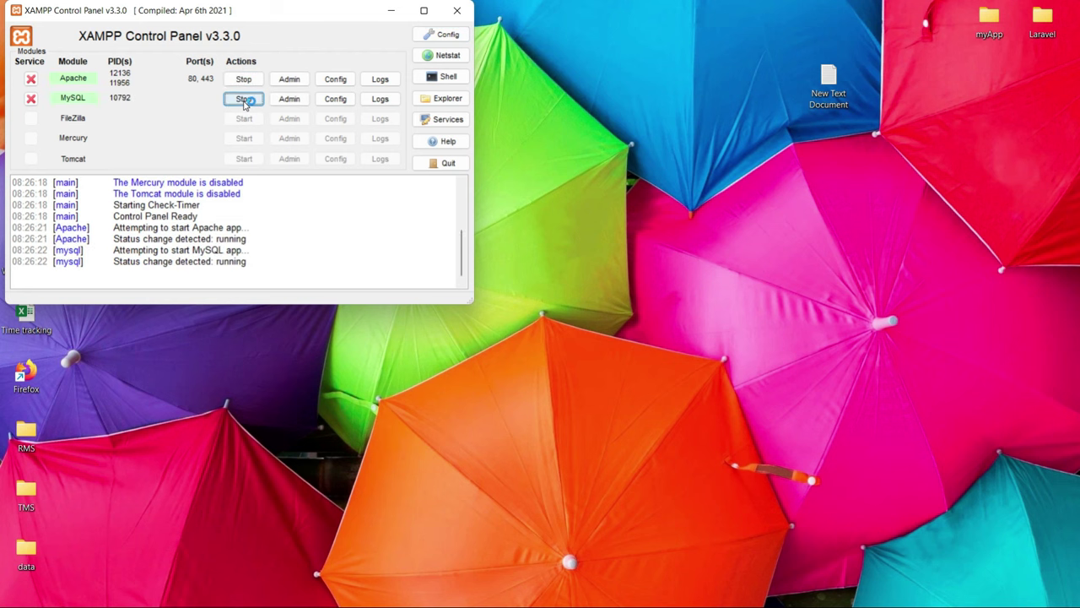
left_click(390, 10)
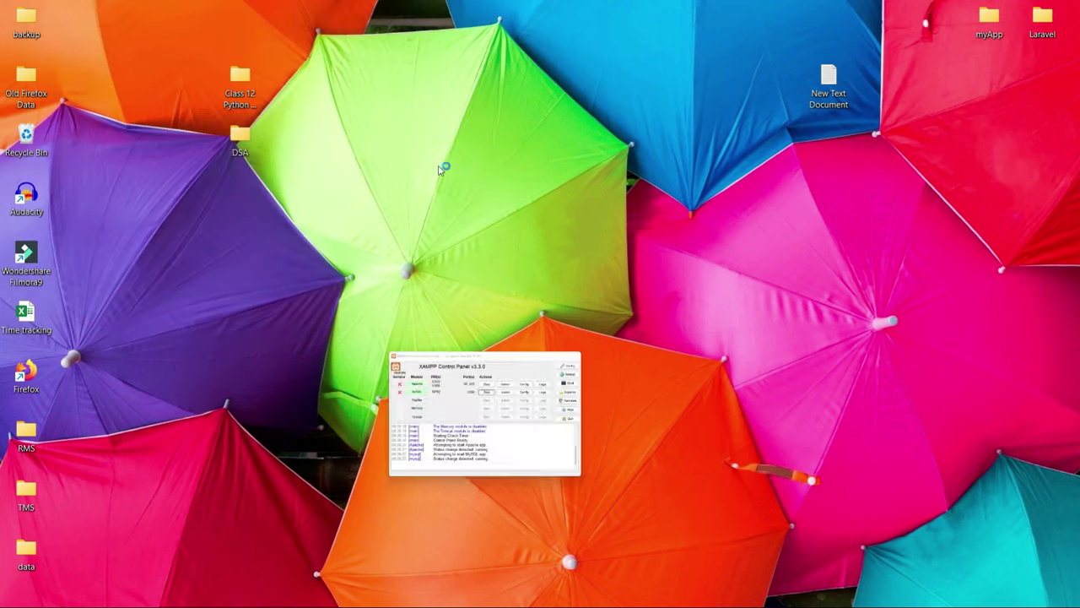
Step: Reload phpMyAdmin and open the newly listed testdb database showing the teachers table
mouse_move(652, 601)
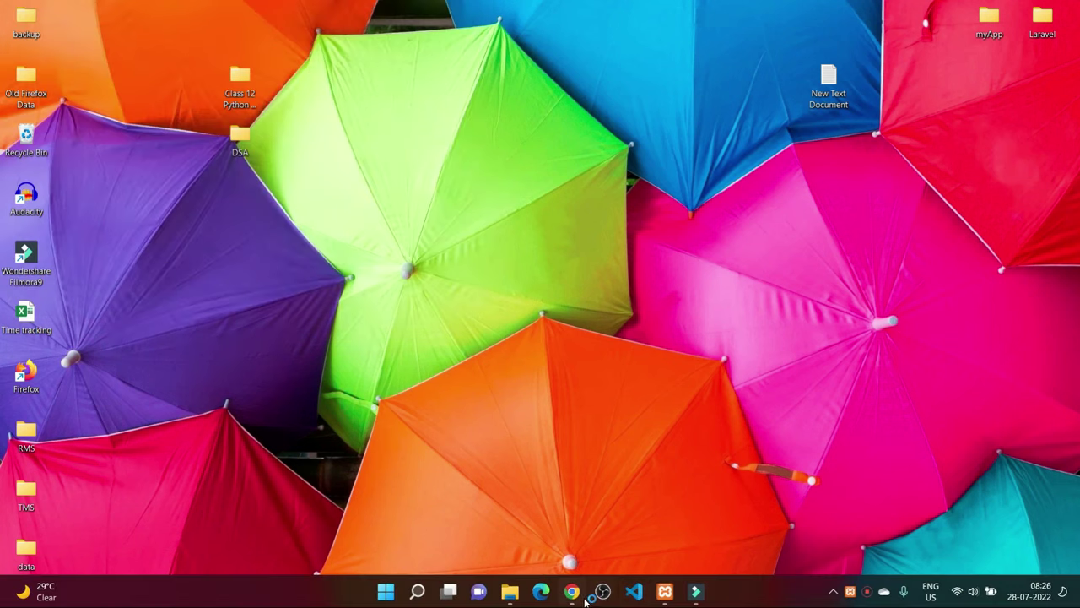
left_click(572, 591)
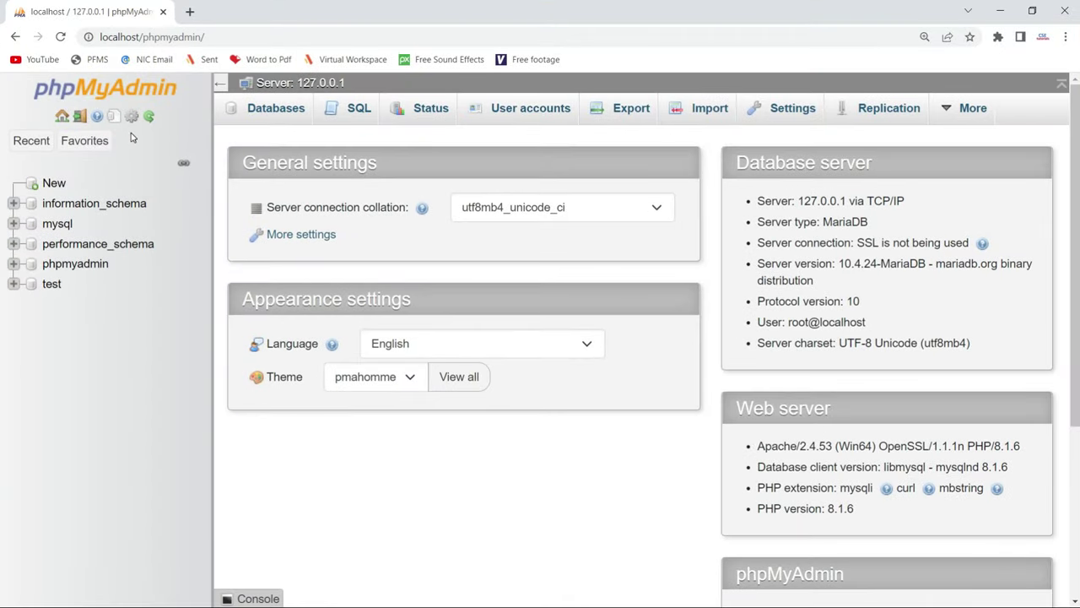
left_click(247, 36)
key("Return")
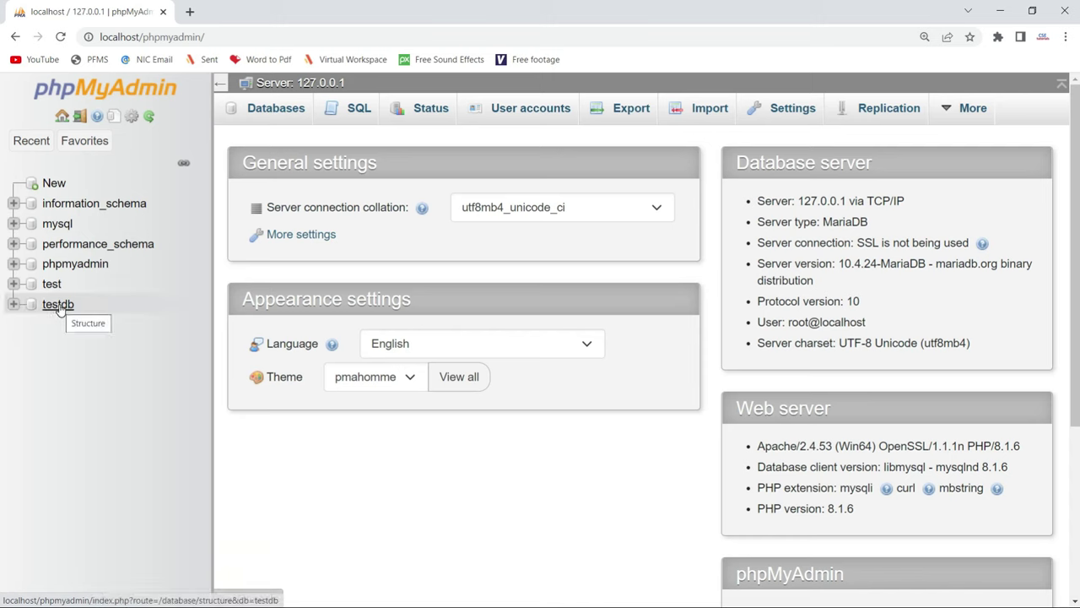
left_click(58, 305)
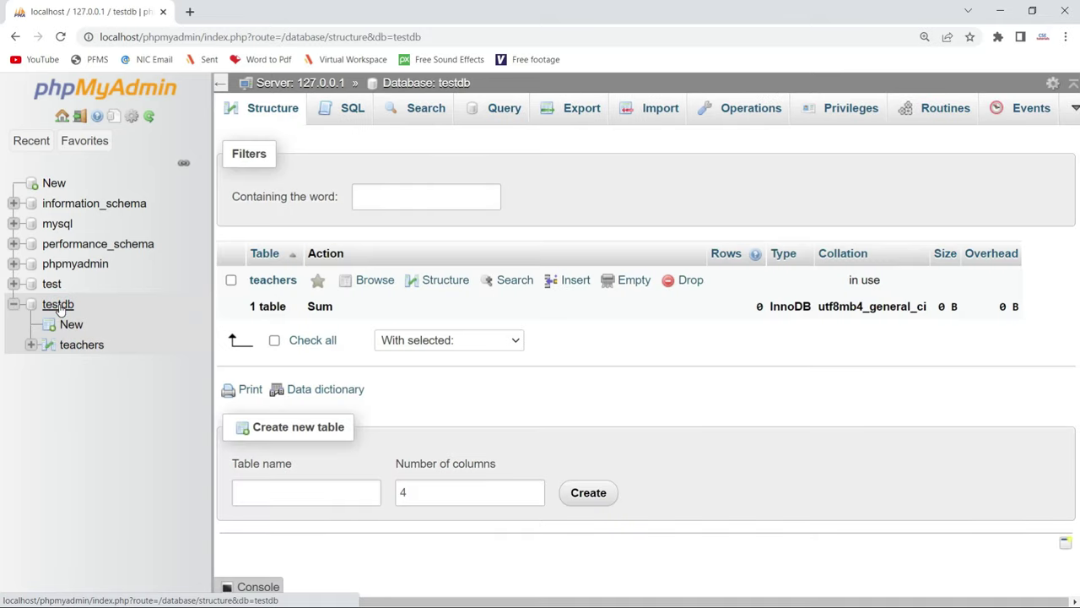
Step: Open the teachers table, getting error #1932, then minimize Explorer and the browser
left_click(274, 281)
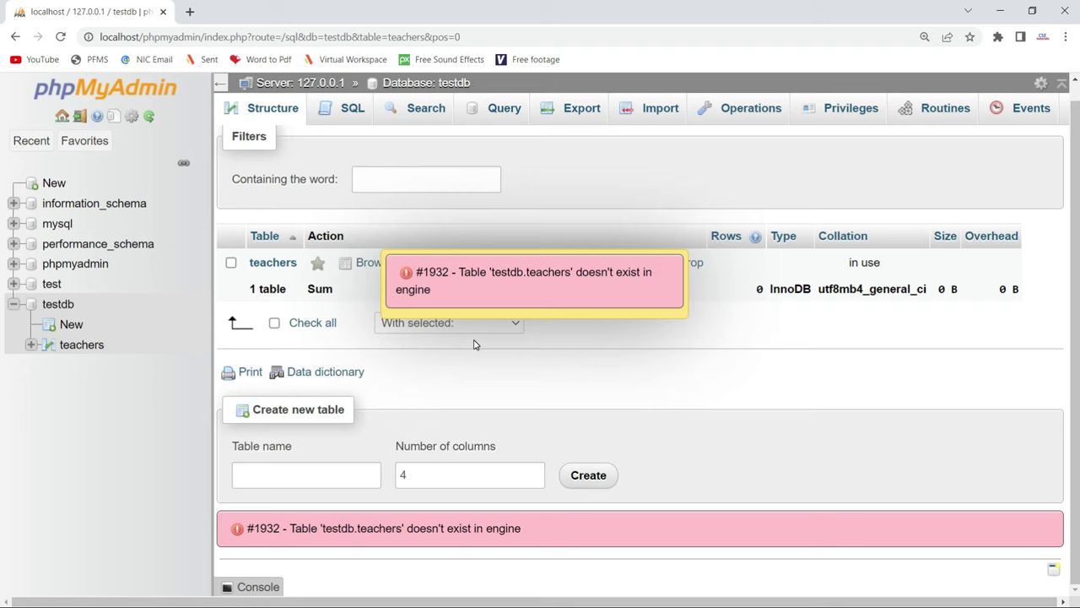
key("alt+Tab")
key("alt+Tab")
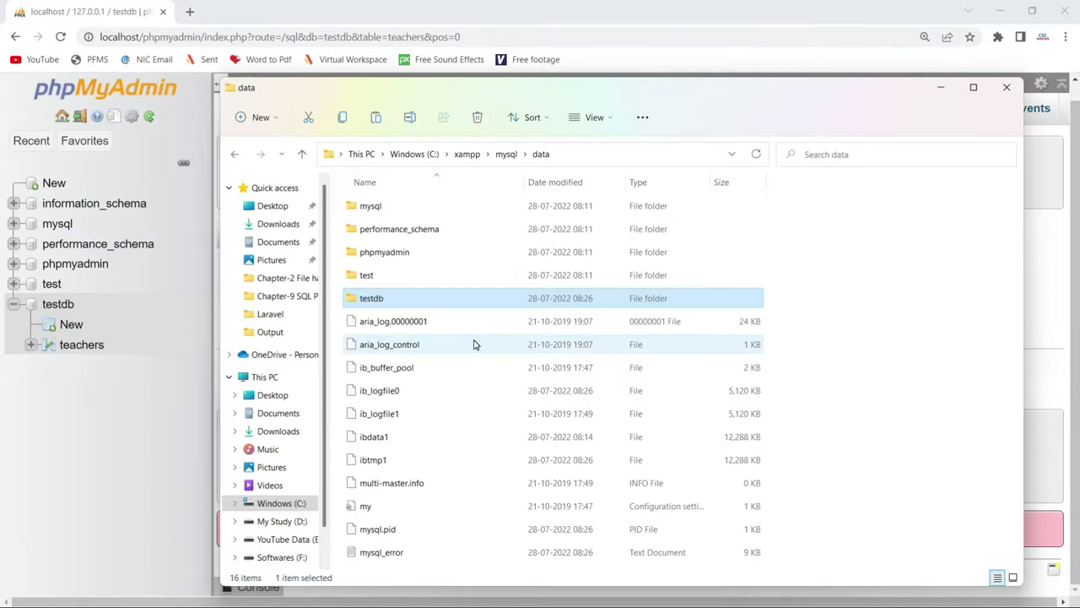
left_click(942, 89)
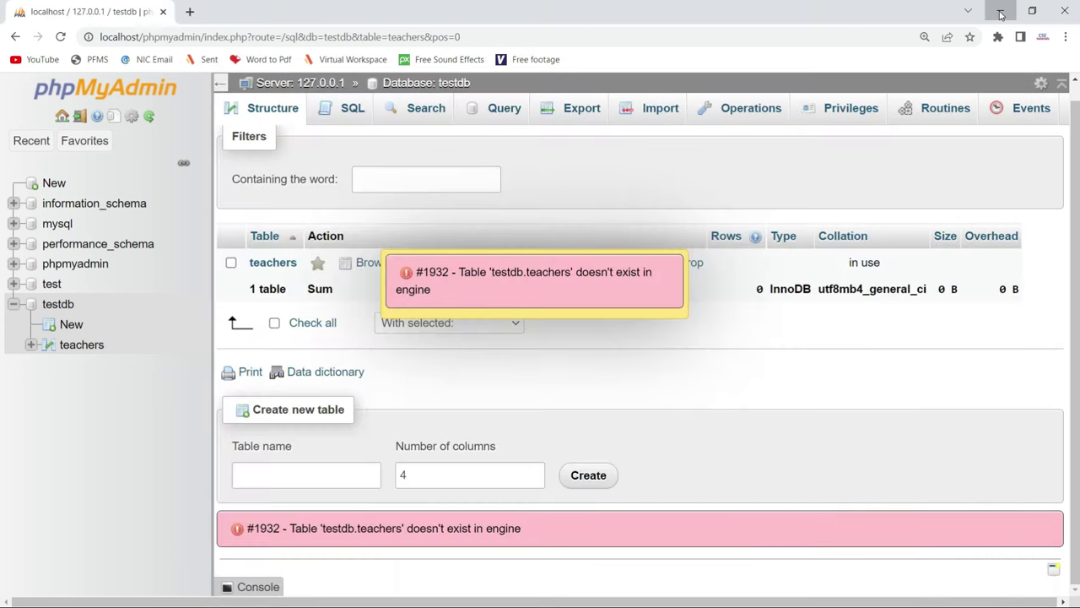
left_click(999, 10)
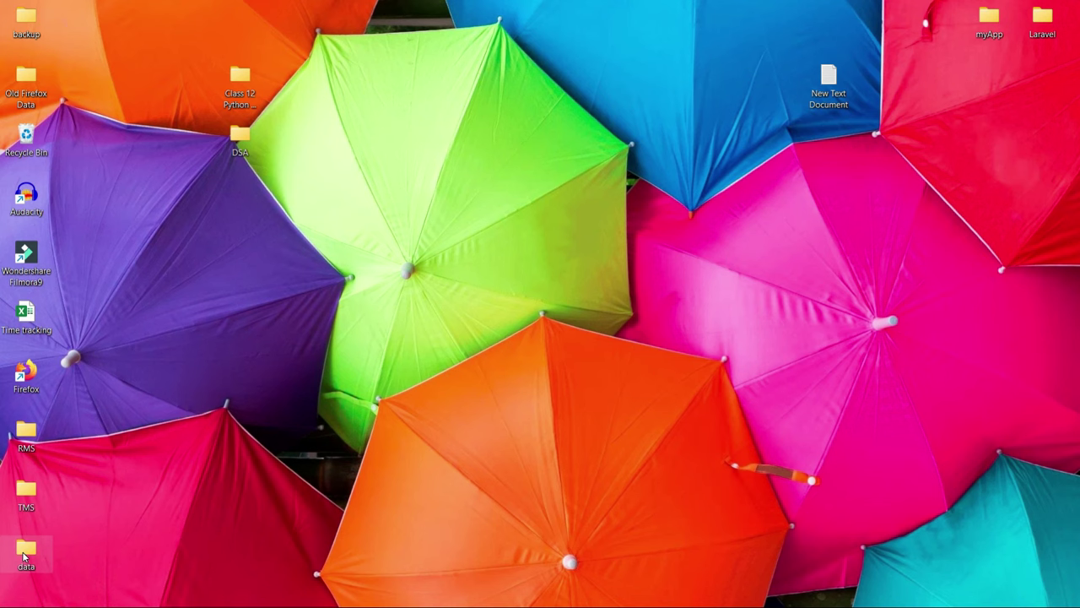
Step: In the desktop backup data folder, select and copy the InnoDB files ib_buffer_pool through ibtmp1
double_click(24, 555)
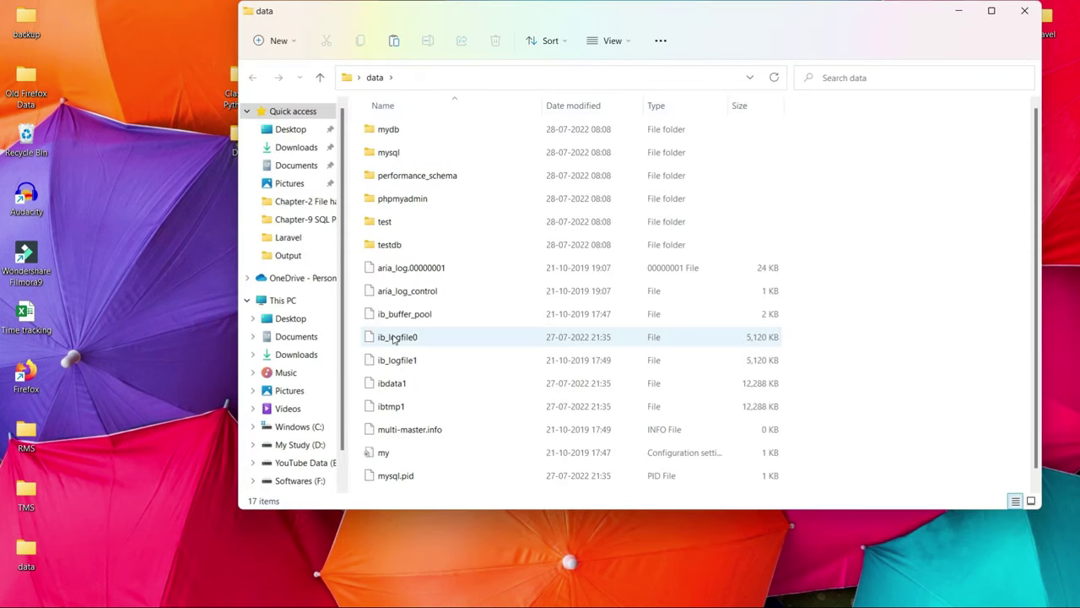
left_click(401, 316)
key("shift+Down")
key("shift+Down")
key("shift+Down")
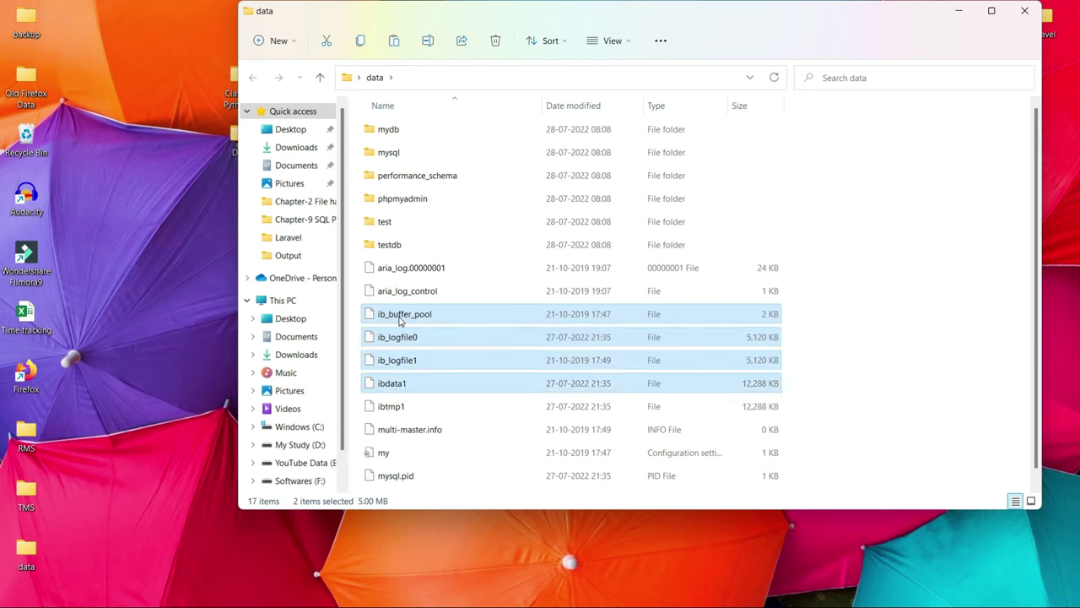
key("shift+Down")
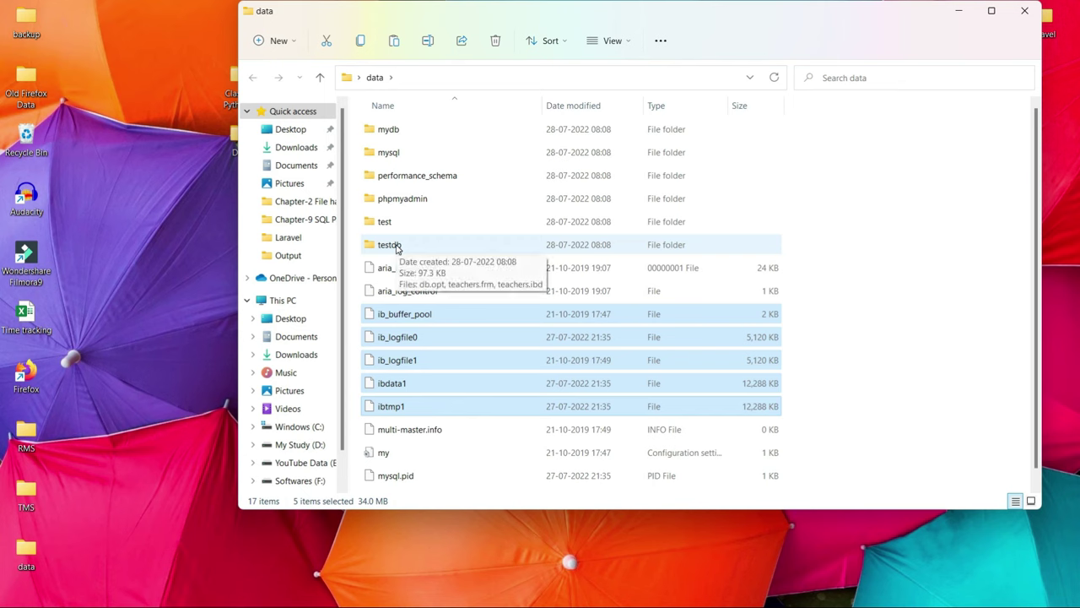
Step: In C:\xampp\mysql\data, delete the old ib_buffer_pool–ibtmp1 files and paste in the backup copies
left_click(300, 428)
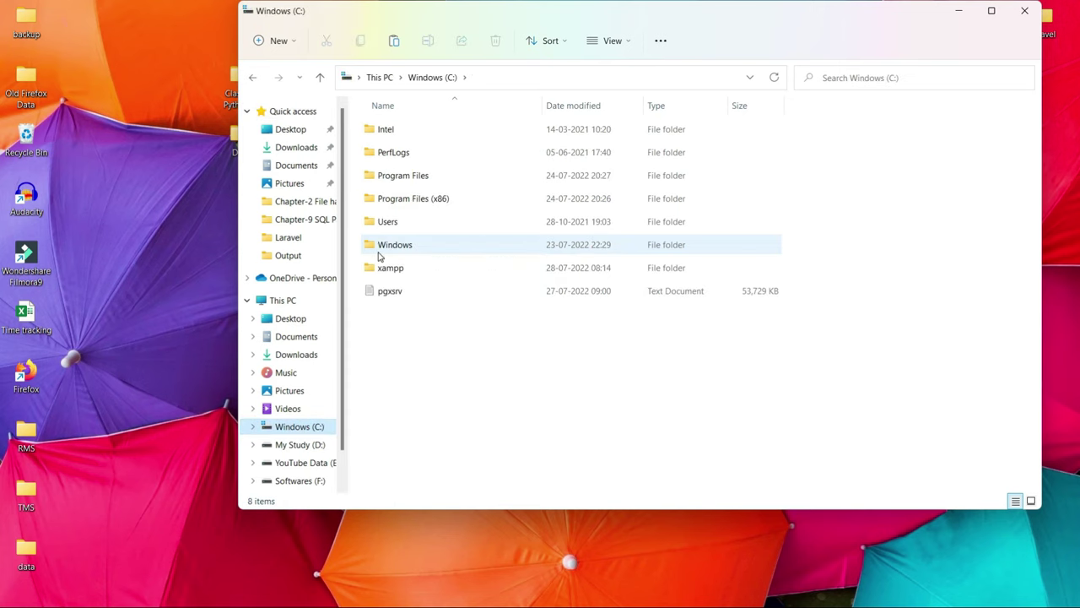
double_click(398, 268)
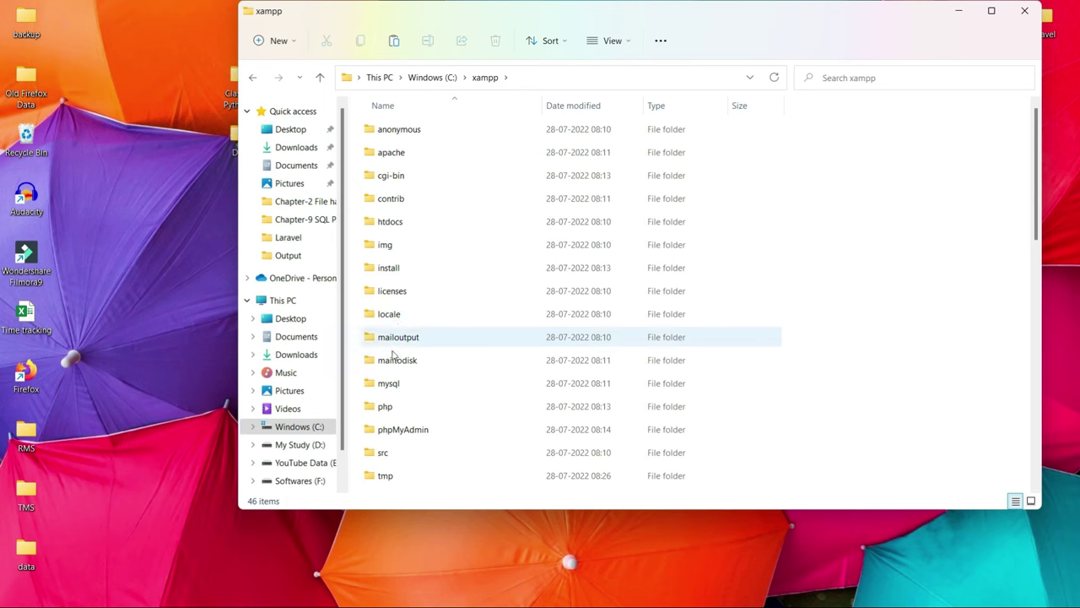
double_click(392, 384)
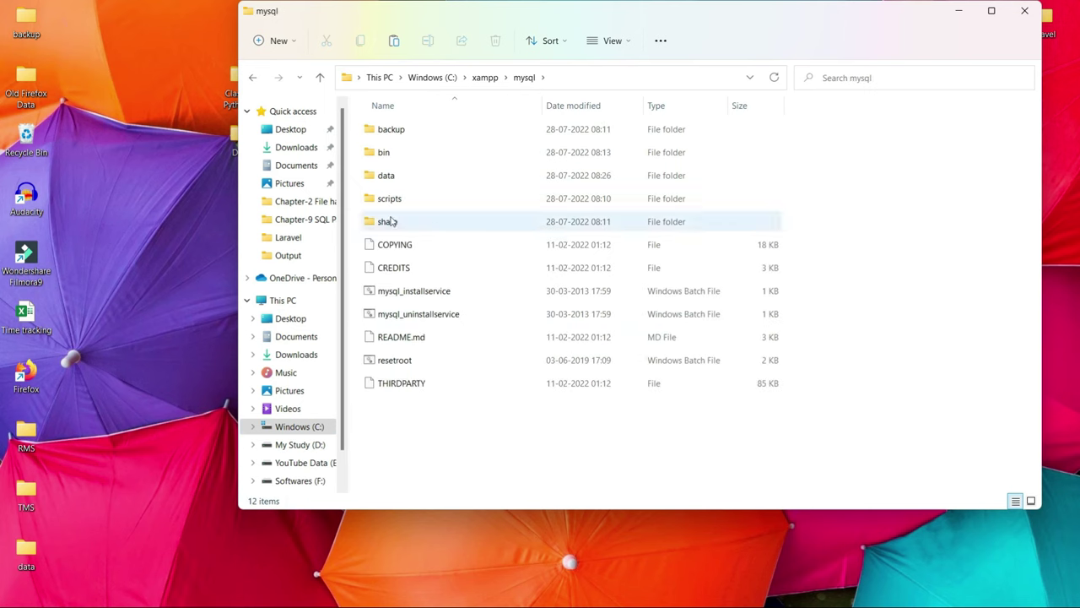
double_click(389, 176)
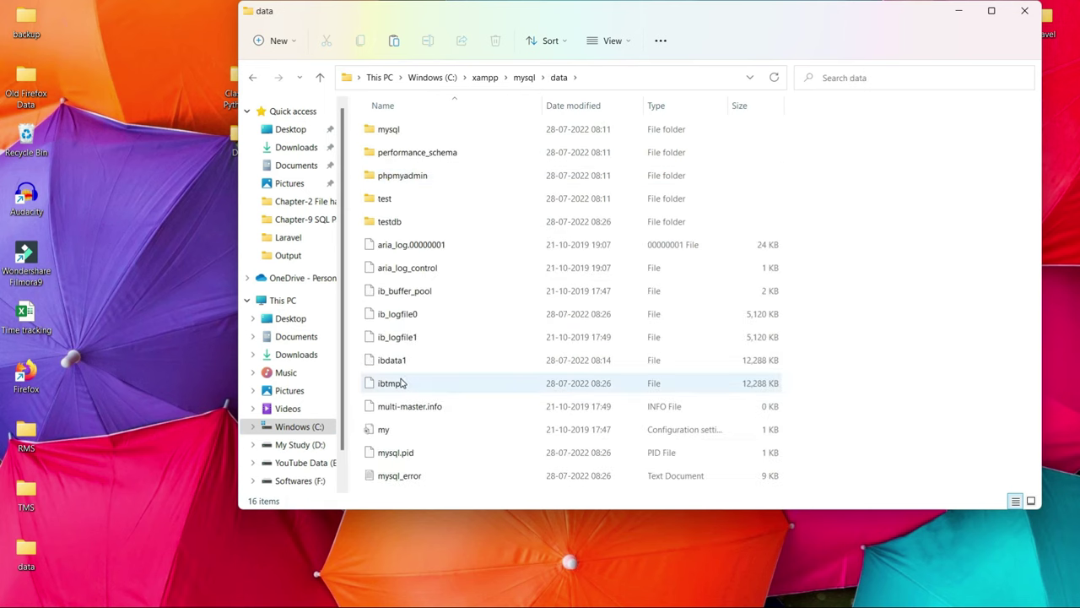
left_click(393, 293)
key("shift+Down")
key("shift+Down")
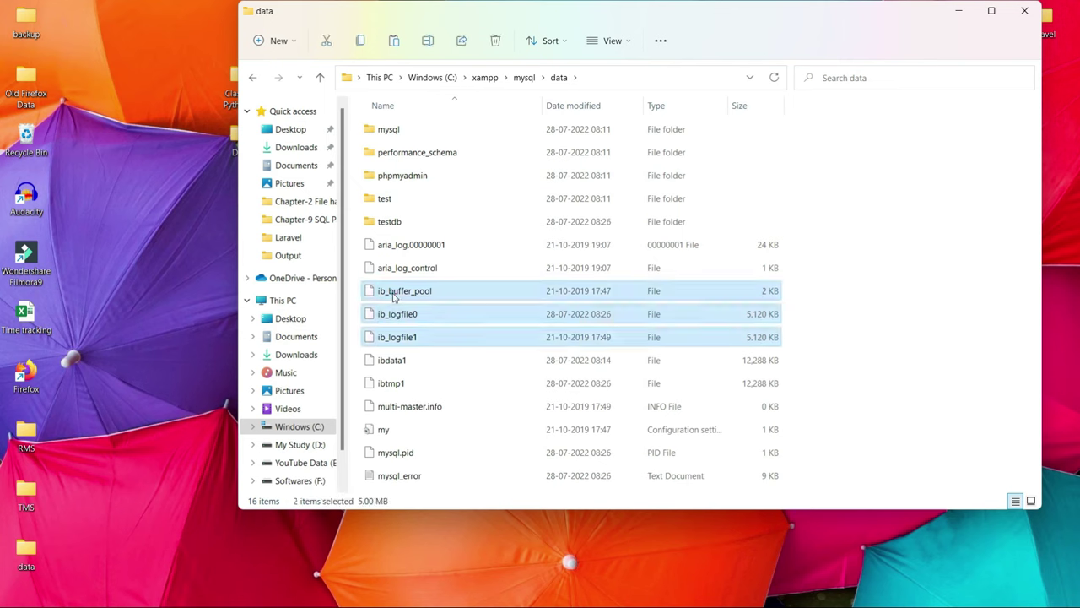
key("shift+Down")
key("shift+Down")
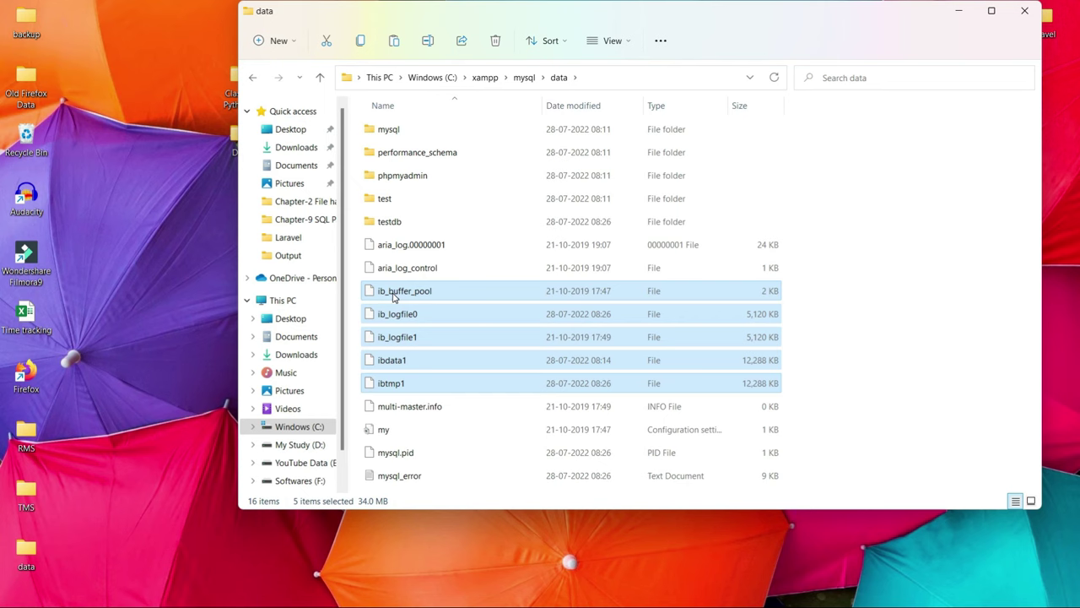
key("Delete")
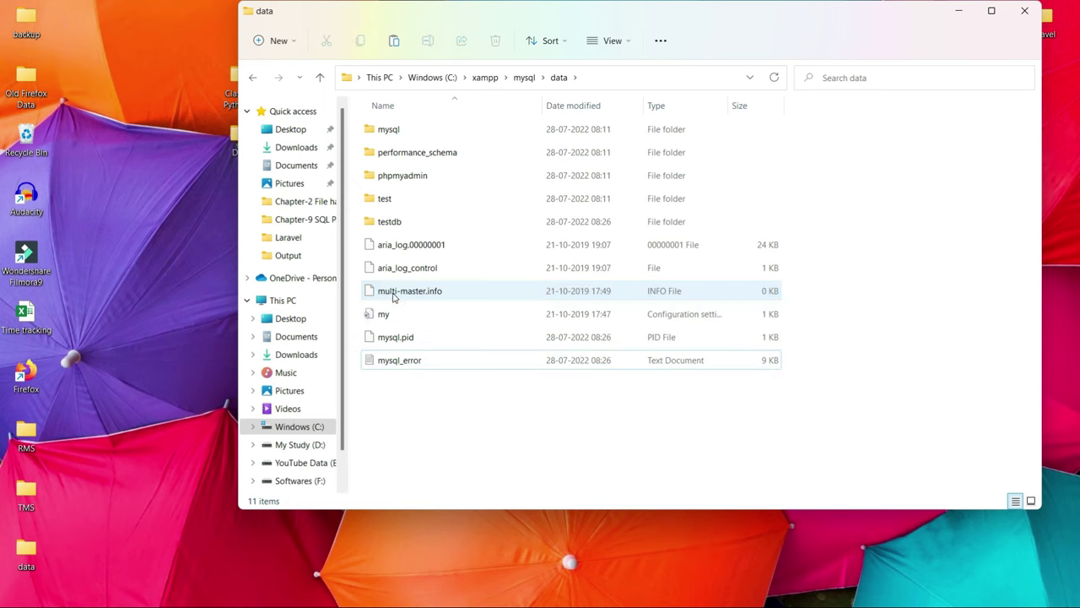
key("ctrl+z")
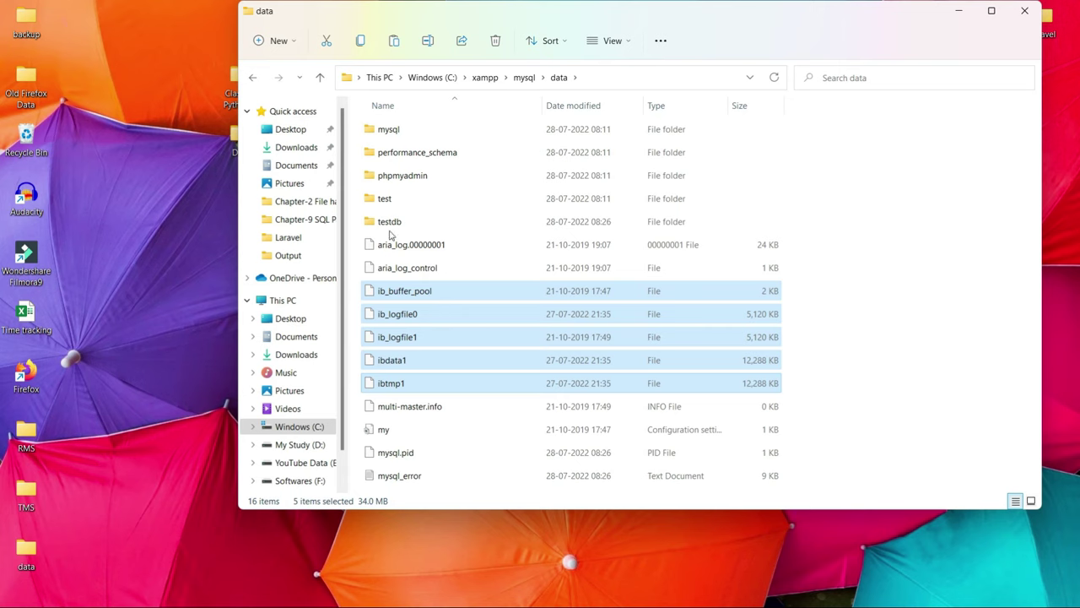
Step: Check the testdb folder and the pasted InnoDB files, then close the data folder window
left_click(390, 225)
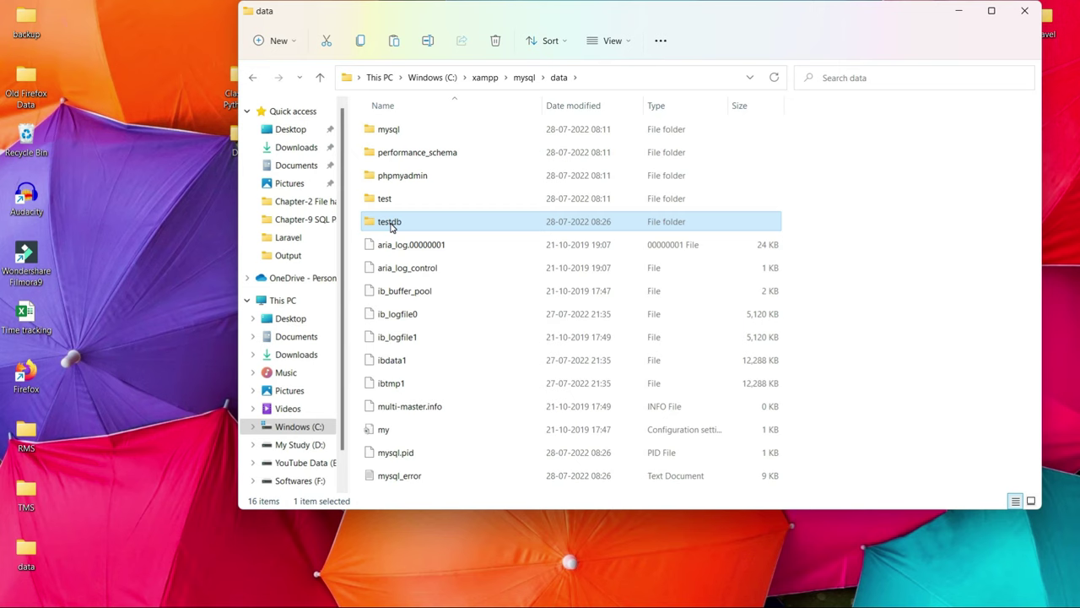
left_click(405, 291)
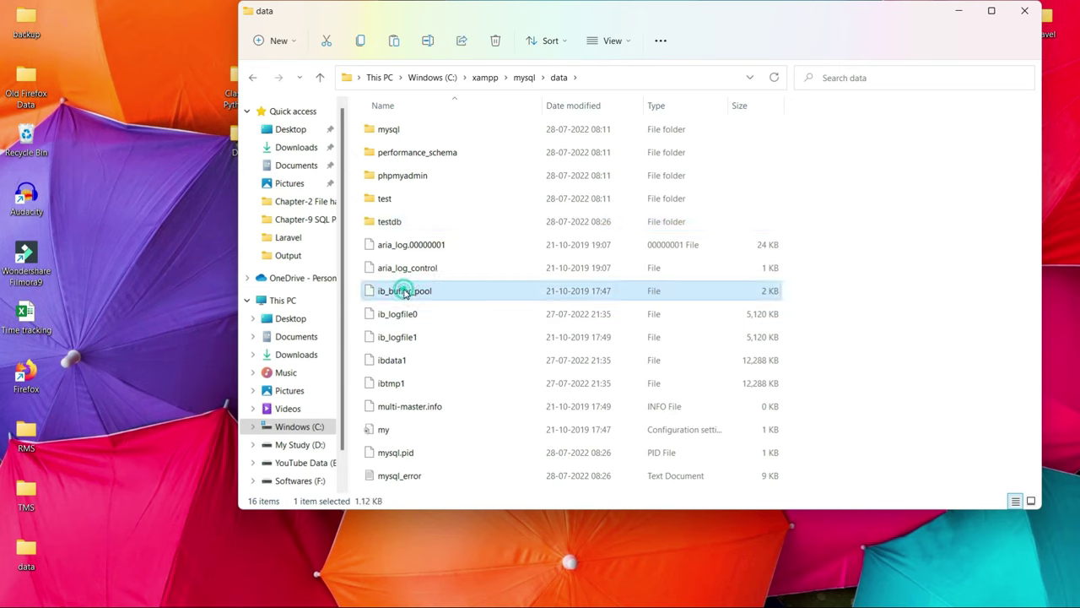
key("shift+Down")
key("shift+Down")
key("shift+Down")
key("shift+Down")
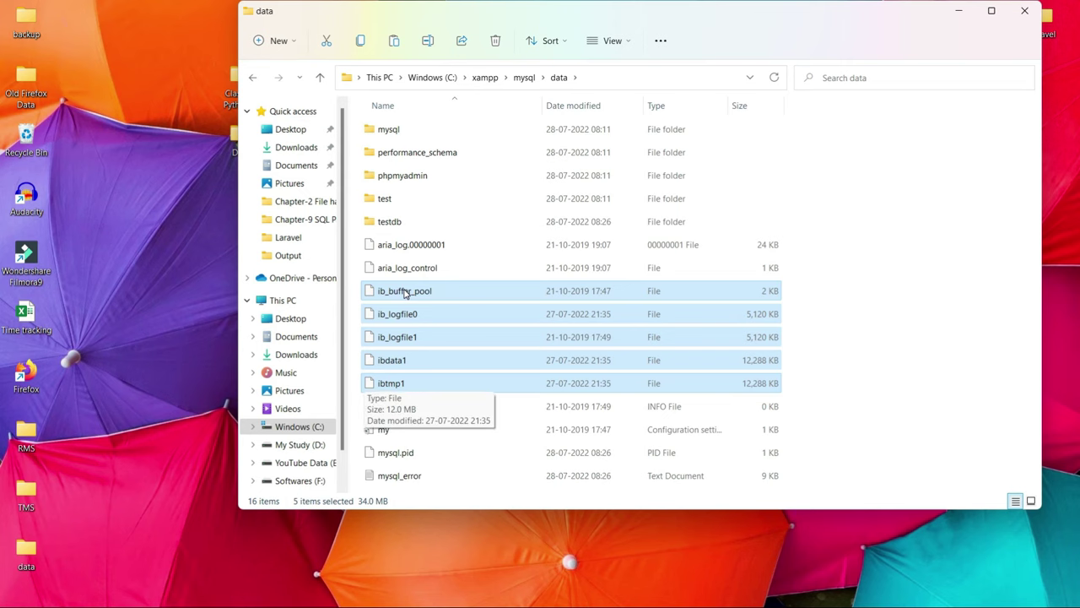
left_click(1026, 12)
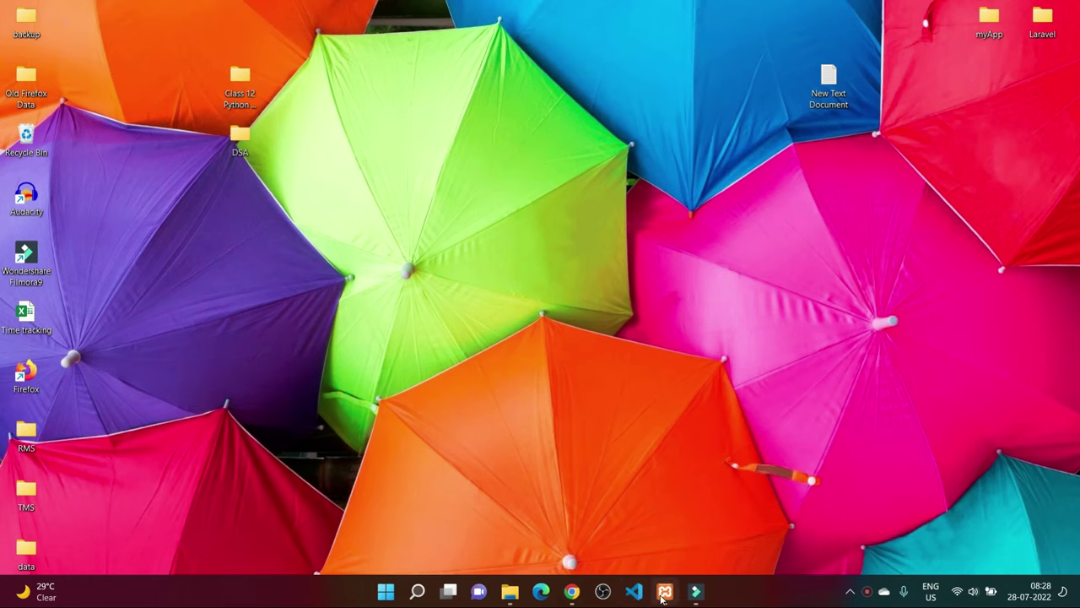
Step: Stop and restart Apache and MySQL in the XAMPP Control Panel, then return to phpMyAdmin
left_click(665, 590)
left_click(244, 80)
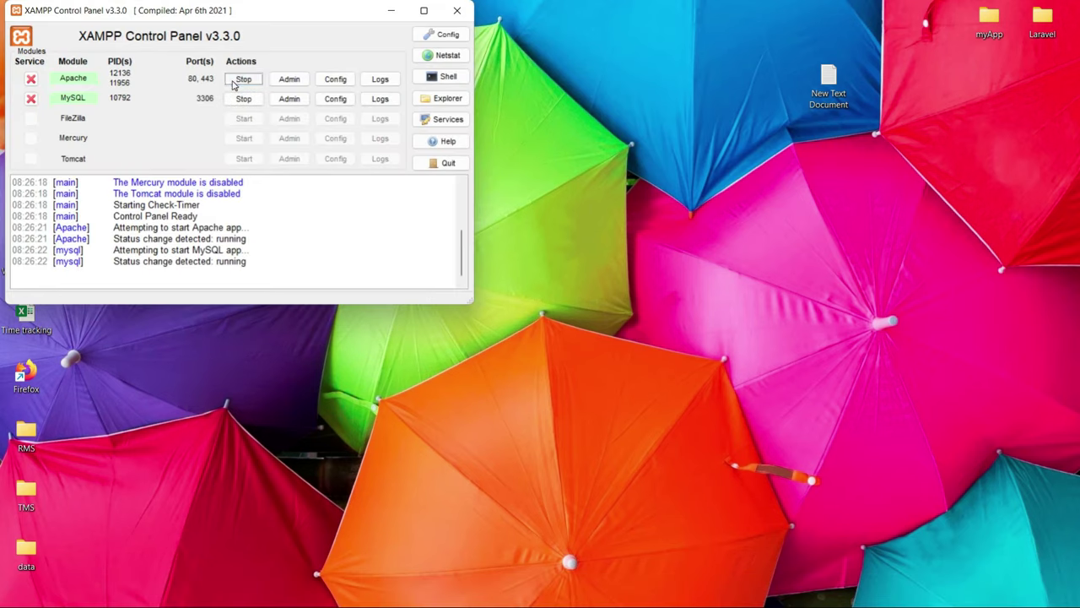
left_click(244, 98)
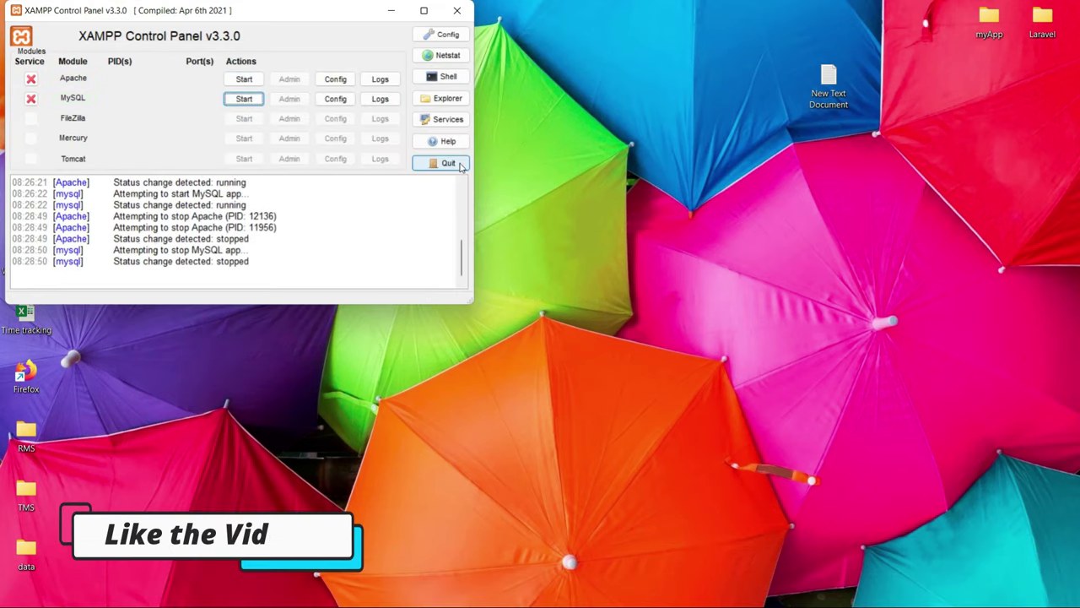
left_click(246, 82)
left_click(245, 99)
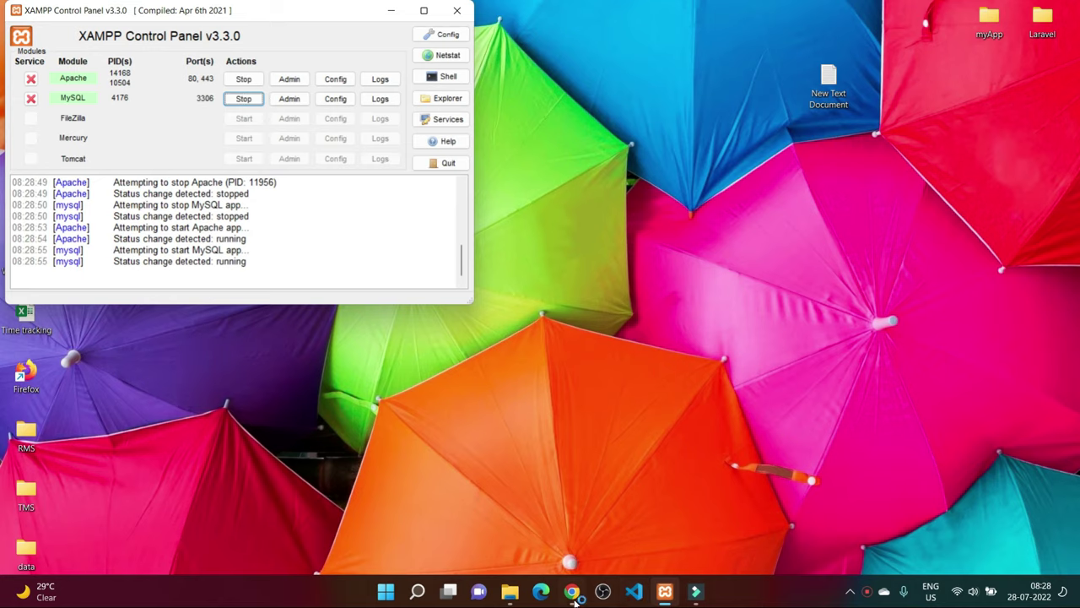
left_click(571, 595)
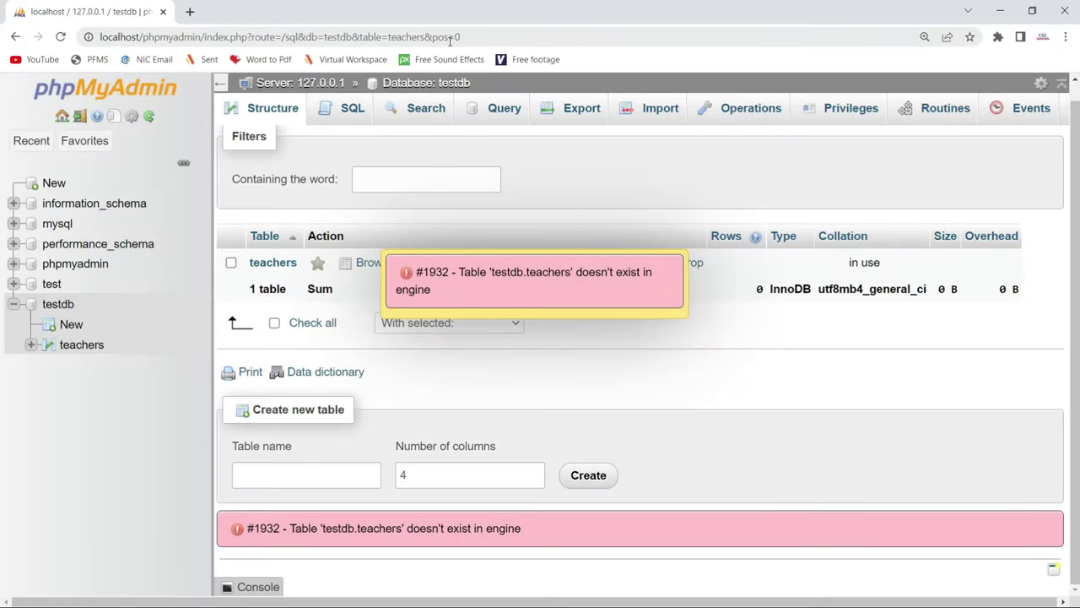
Step: Load localhost, open phpMyAdmin, and browse testdb.teachers showing row id 1, name Test
left_click(466, 38)
type("lo")
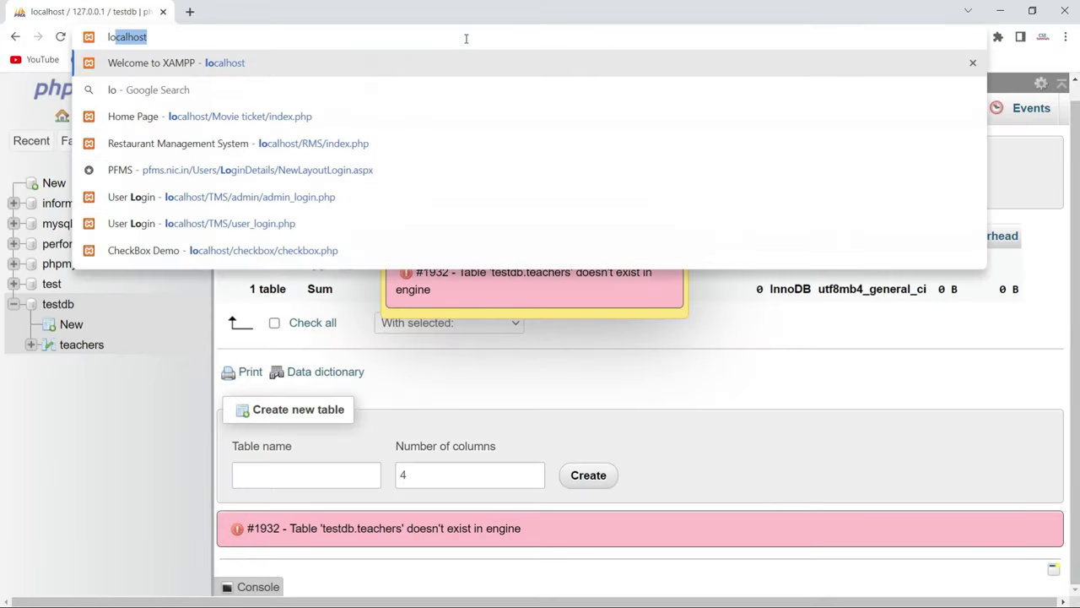
key("Return")
left_click(952, 101)
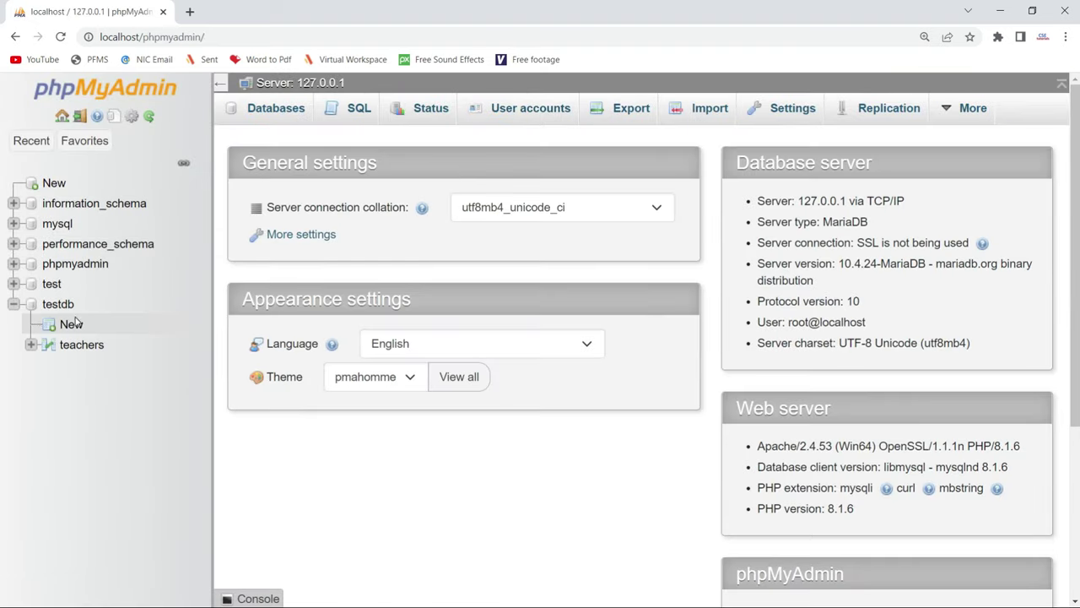
left_click(56, 305)
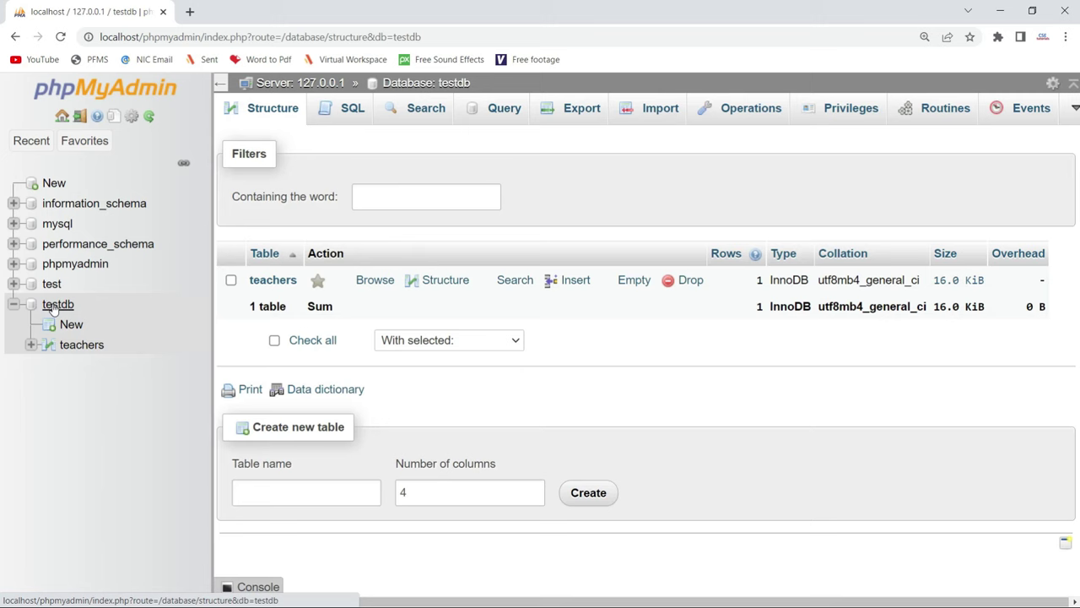
left_click(265, 289)
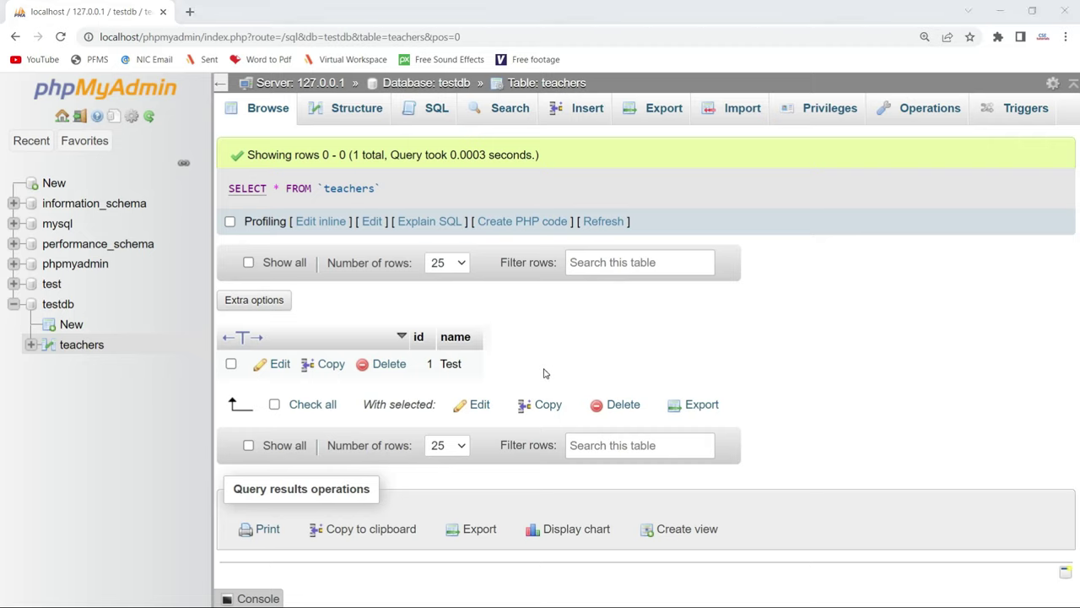
Step: Return to the C:\xampp\mysql\data window and select the InnoDB files from ib_buffer_pool to ibtmp1
key("alt+Tab")
key("alt+Tab")
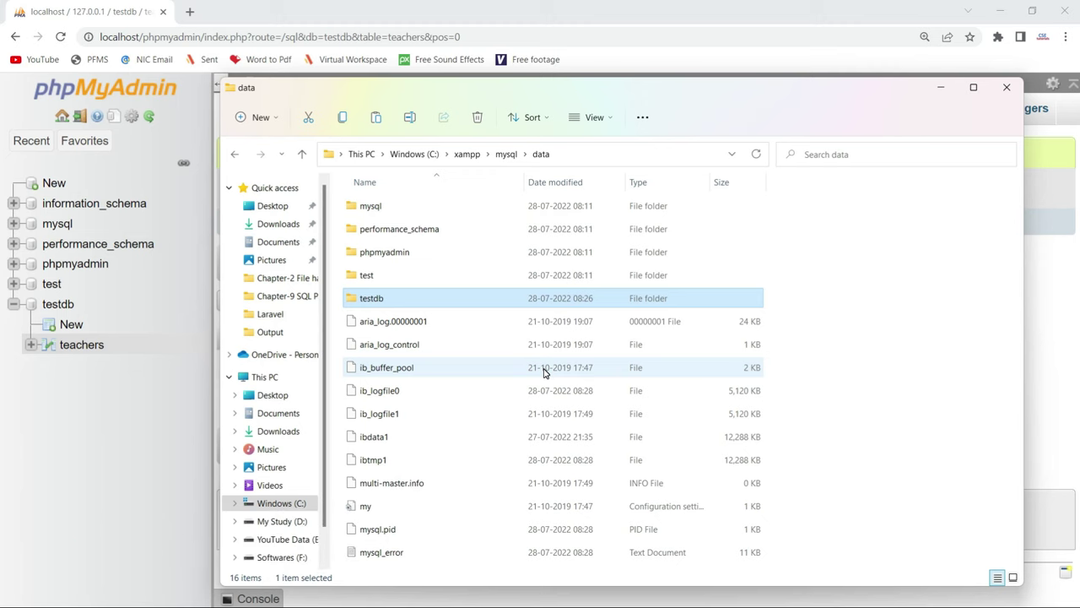
mouse_move(400, 308)
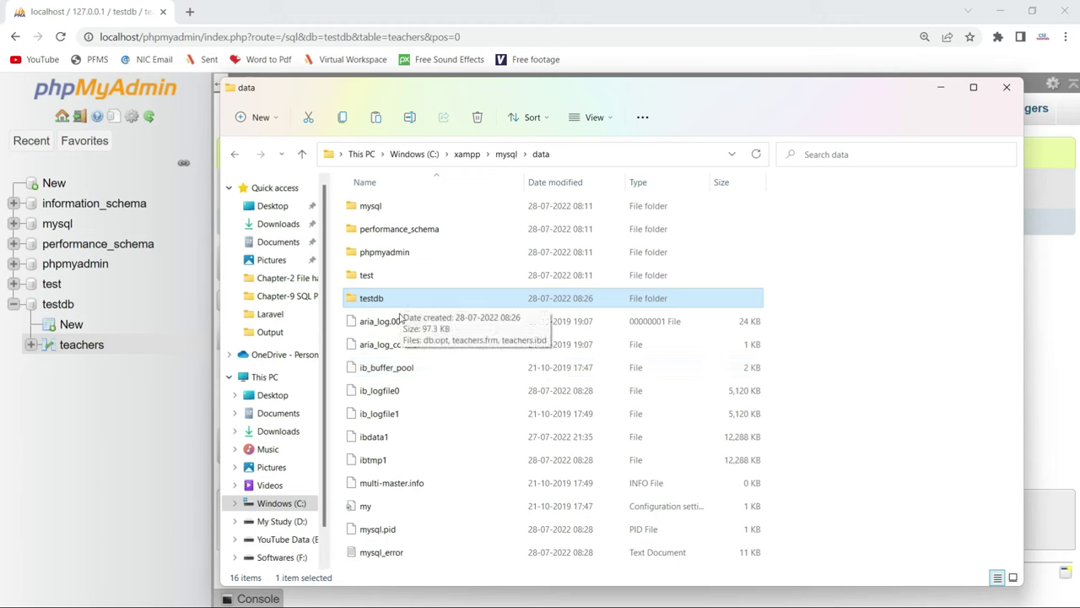
mouse_move(404, 348)
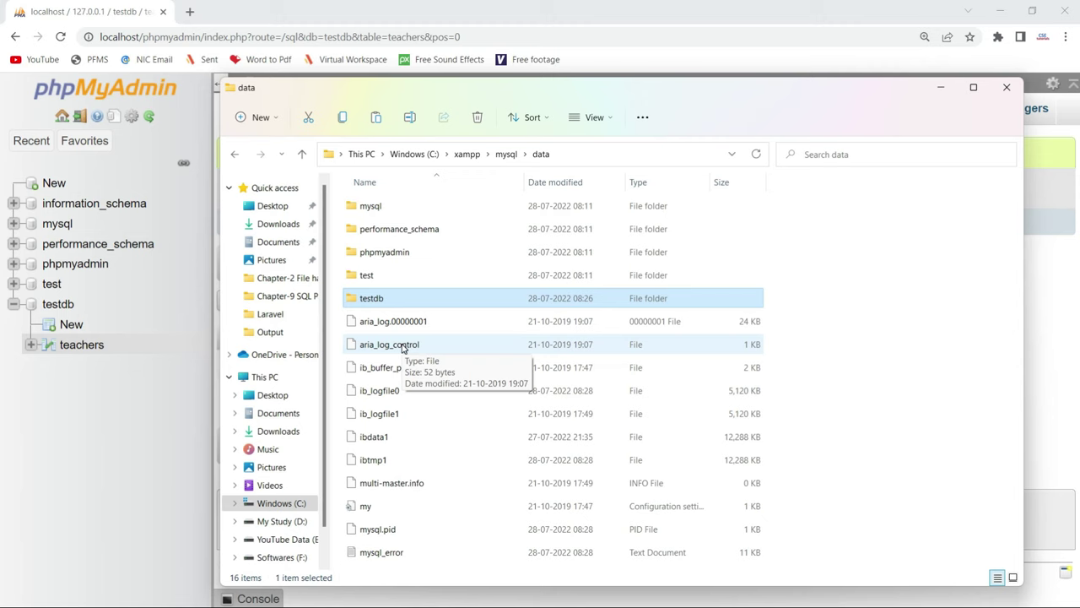
left_click(382, 369)
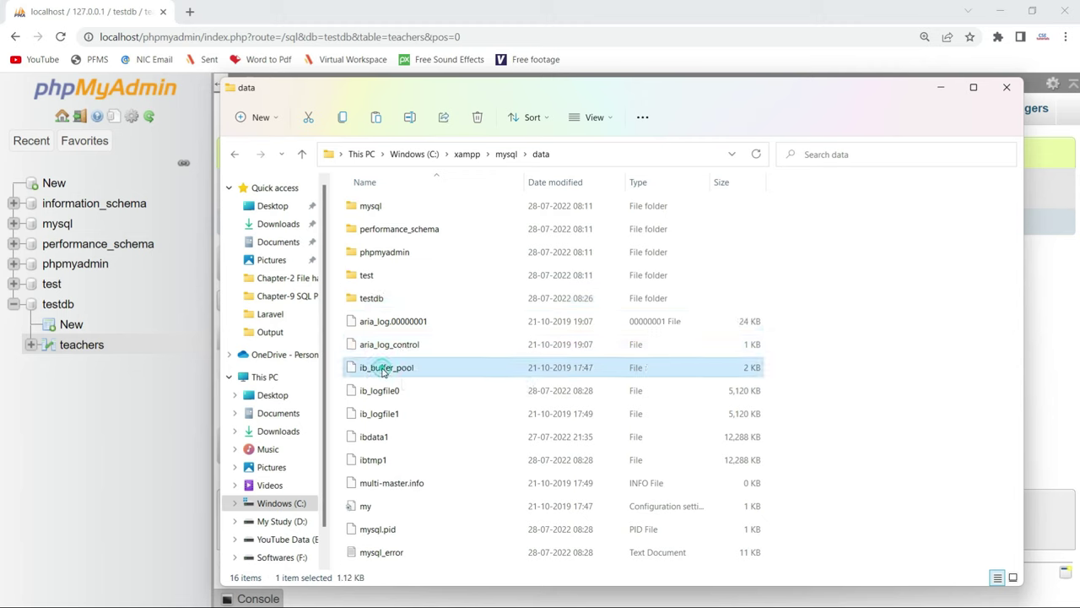
key("shift+Down")
key("shift+Down")
key("shift+Down")
key("shift+Down")
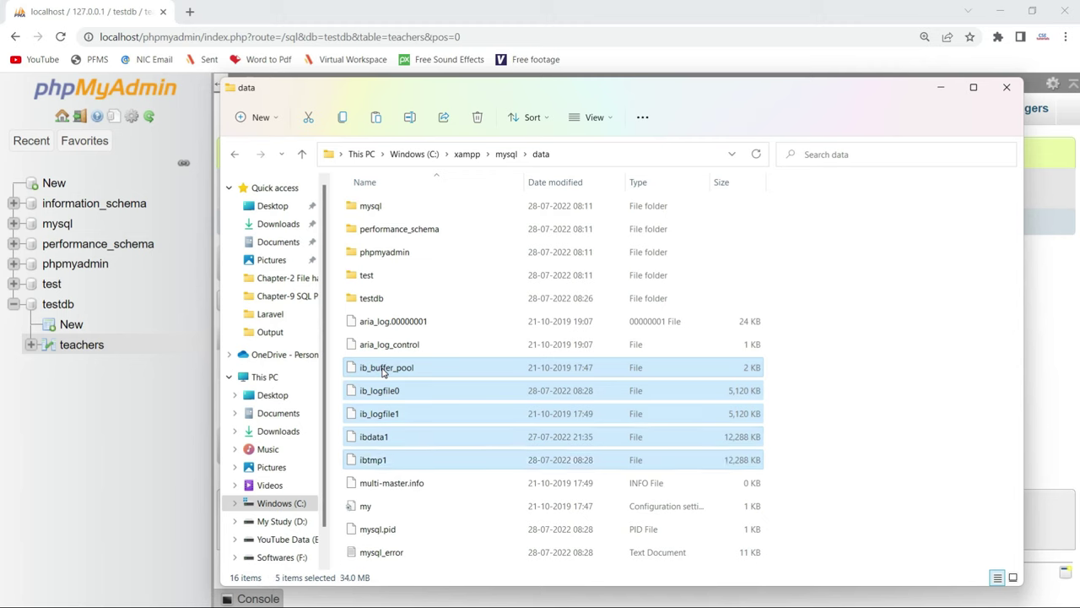